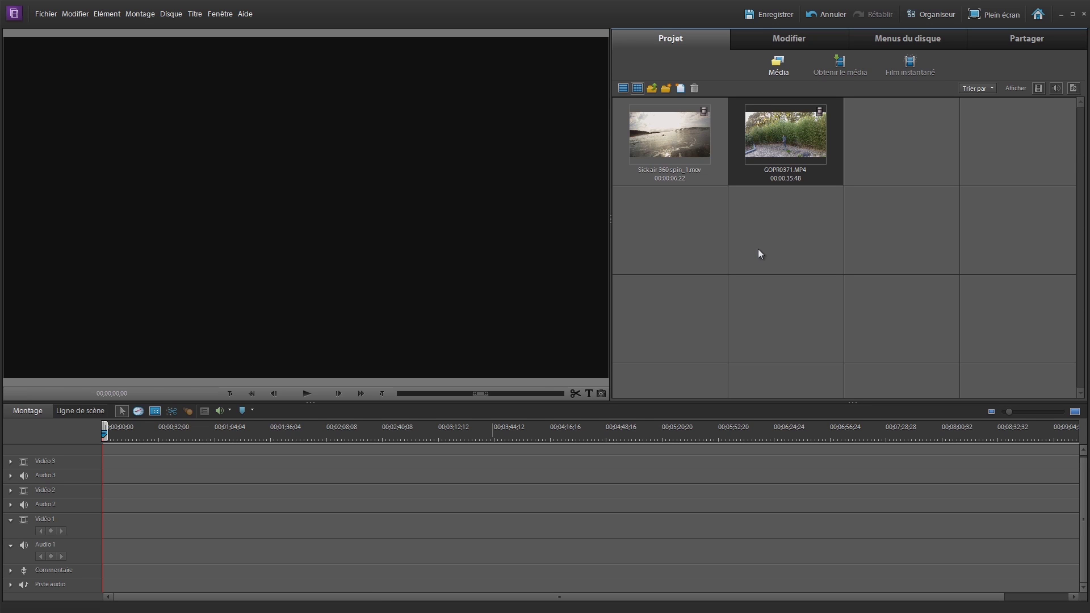
Step: Preview GOPR0371.MP4 at a larger size and set its in point at 00;00;23;42 and out point at 00;00;25;52
{"action": "double_click", "coordinate": [778, 151]}
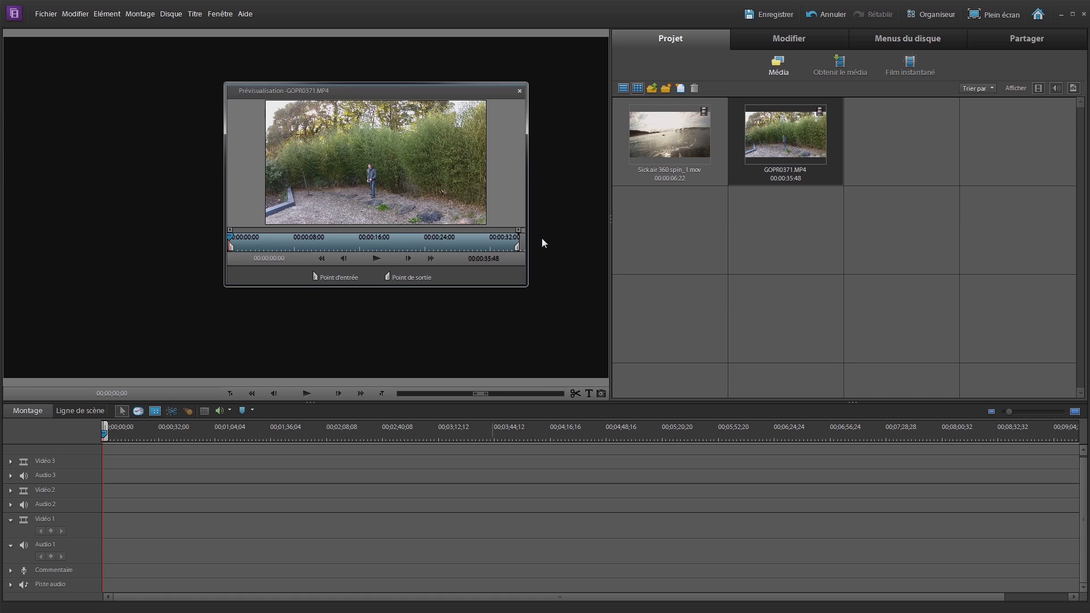
{"action": "left_click_drag", "start_coordinate": [230, 236], "coordinate": [332, 239]}
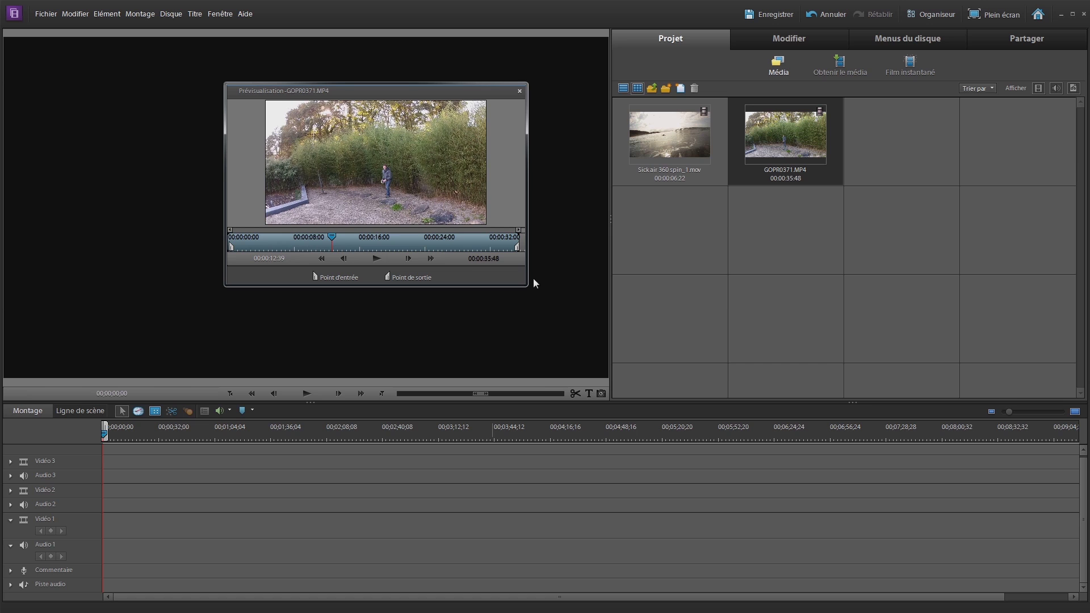
{"action": "left_click_drag", "start_coordinate": [524, 284], "coordinate": [594, 362]}
{"action": "left_click_drag", "start_coordinate": [329, 314], "coordinate": [421, 321]}
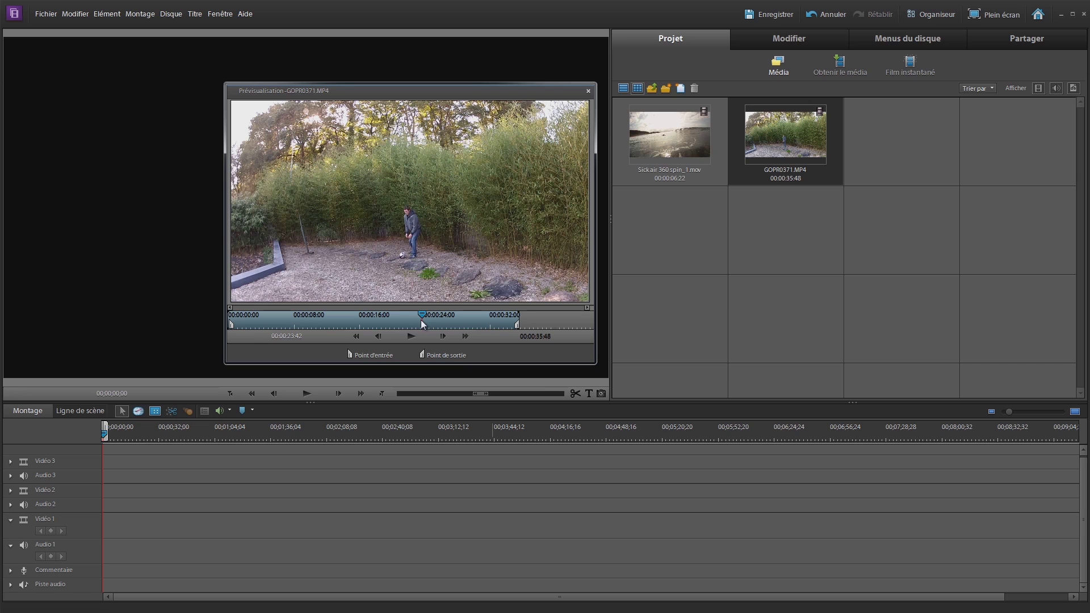
{"action": "left_click", "coordinate": [371, 355]}
{"action": "left_click_drag", "start_coordinate": [424, 317], "coordinate": [442, 317]}
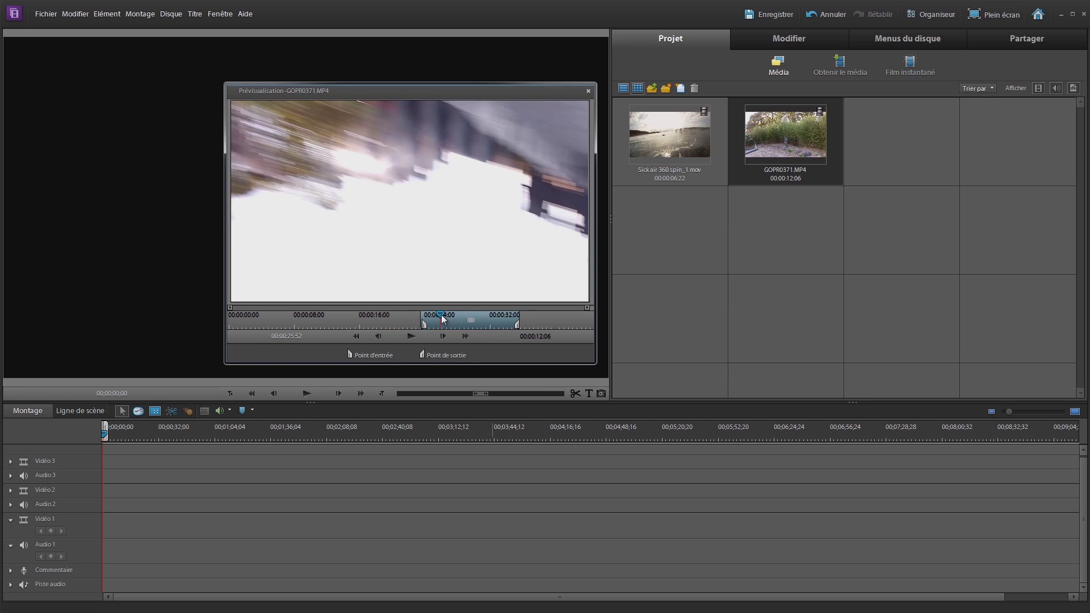
{"action": "left_click", "coordinate": [444, 356]}
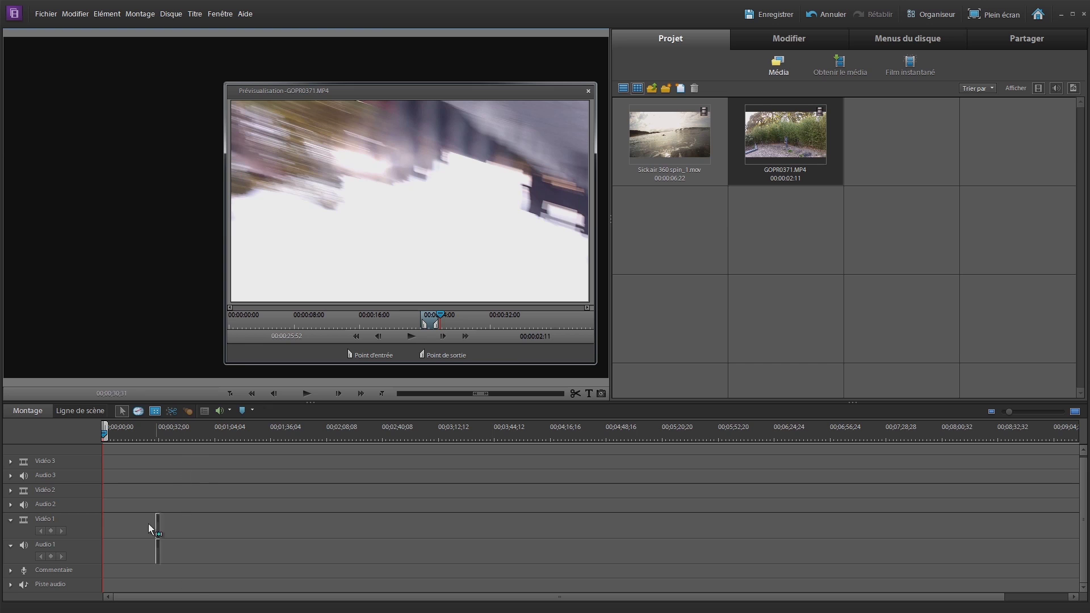
Step: Insert the trimmed clip at the start of the Vidéo 1 track and close the clip preview
{"action": "left_click_drag", "start_coordinate": [67, 554], "coordinate": [63, 555]}
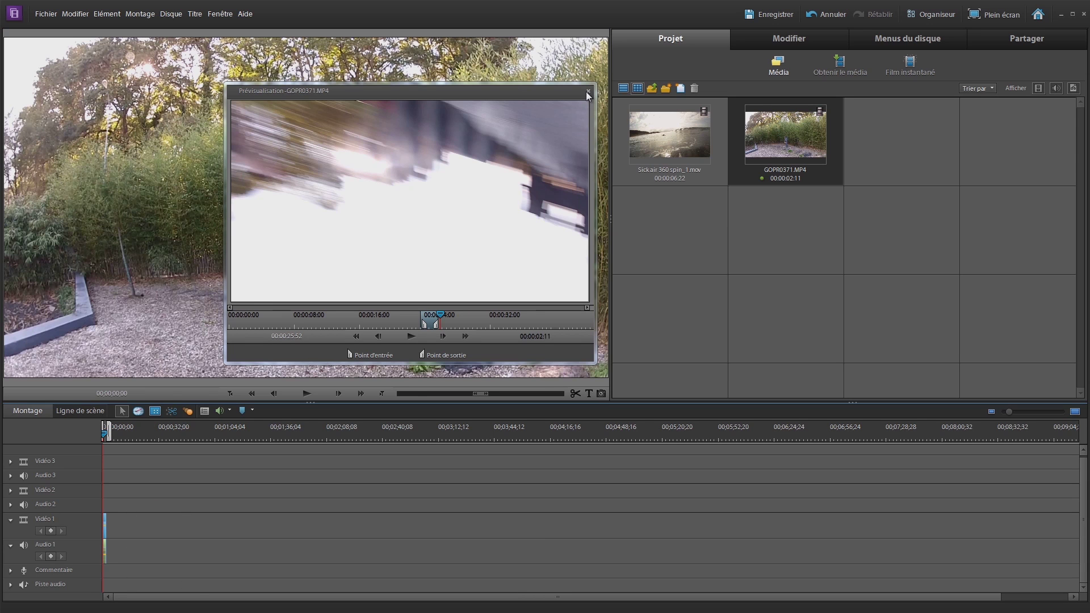
{"action": "left_click", "coordinate": [587, 91]}
Step: Enlarge the Vidéo 1 and Audio 1 tracks and the monitor, and magnify the timeline around the clip
{"action": "left_click_drag", "start_coordinate": [68, 520], "coordinate": [63, 490]}
{"action": "left_click_drag", "start_coordinate": [79, 538], "coordinate": [79, 526]}
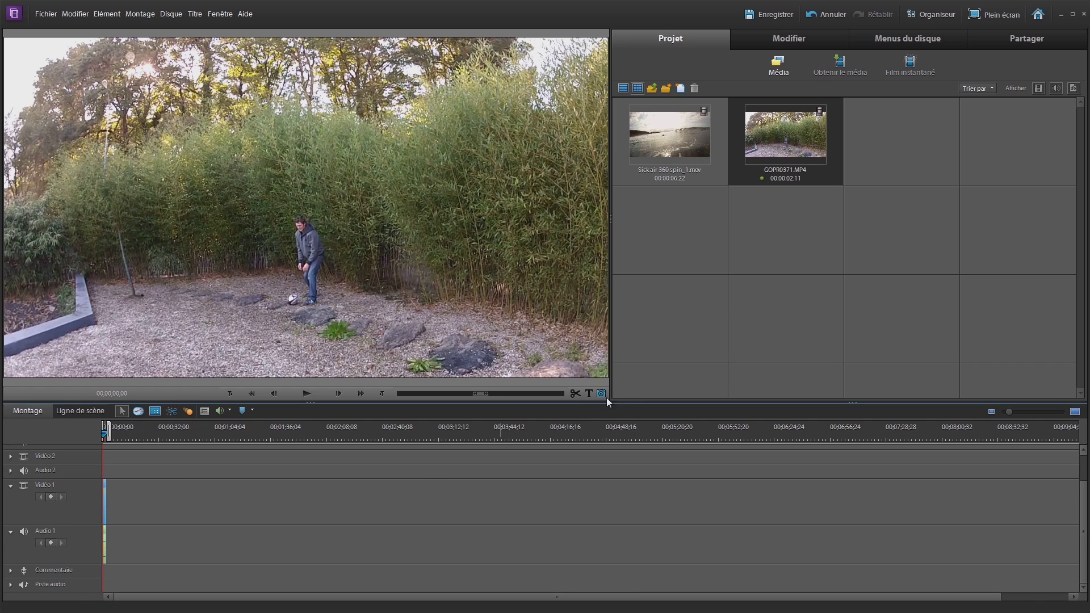
{"action": "left_click_drag", "start_coordinate": [605, 402], "coordinate": [606, 396]}
{"action": "left_click_drag", "start_coordinate": [653, 430], "coordinate": [653, 432]}
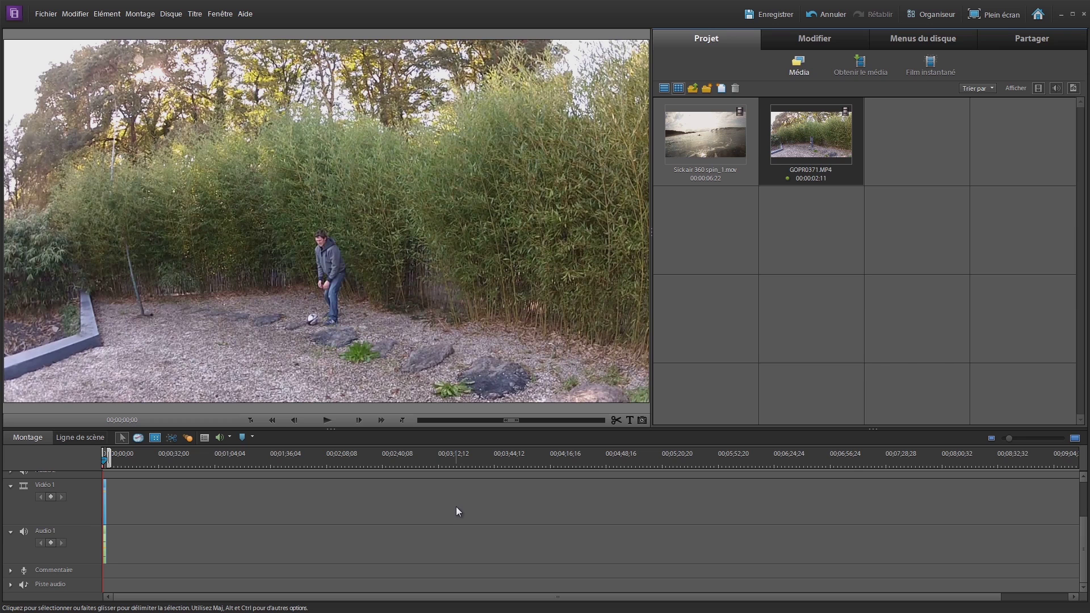
{"action": "left_click", "coordinate": [1076, 439]}
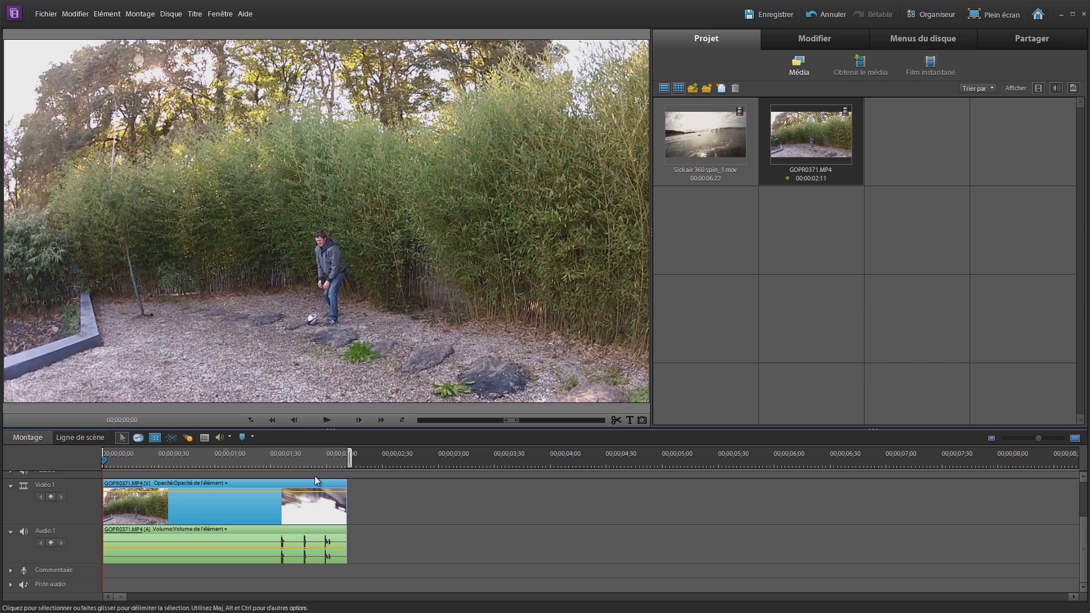
Step: Time-stretch the end of the clip to slow it to about 50% speed and play the result
{"action": "left_click", "coordinate": [138, 440]}
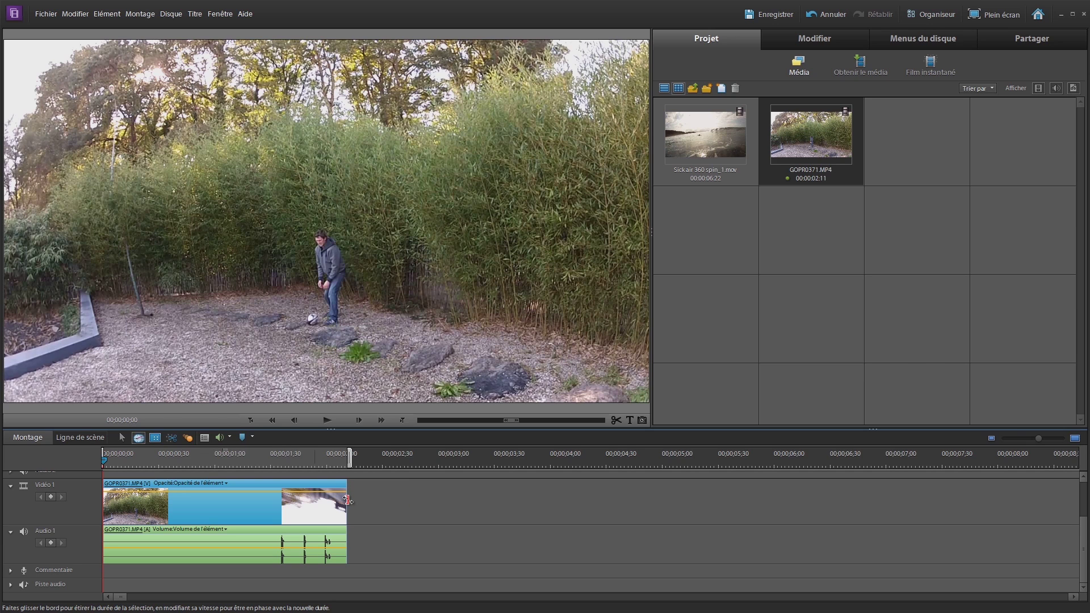
{"action": "left_click_drag", "start_coordinate": [347, 500], "coordinate": [585, 499]}
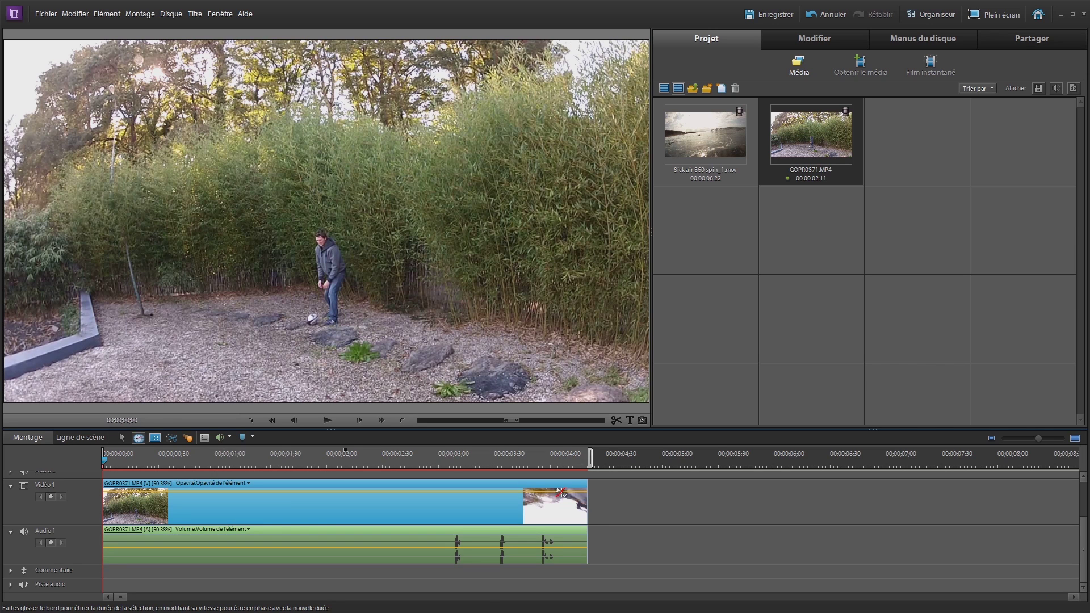
{"action": "key", "text": "space"}
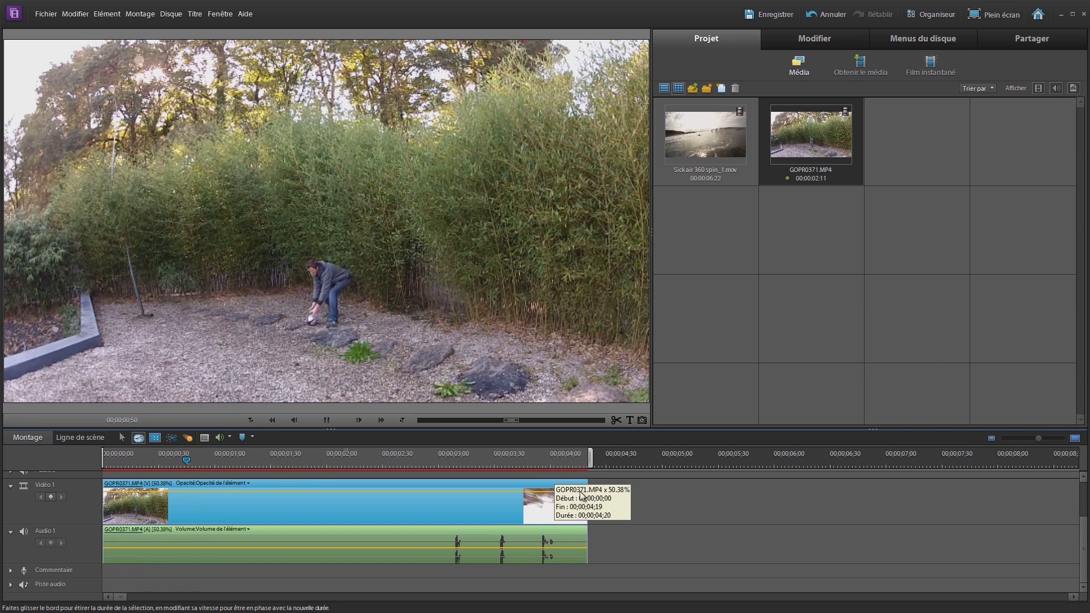
Step: Shorten the clip with time stretching to about 184.5% speed, and undo both speed changes
{"action": "left_click_drag", "start_coordinate": [587, 483], "coordinate": [235, 482]}
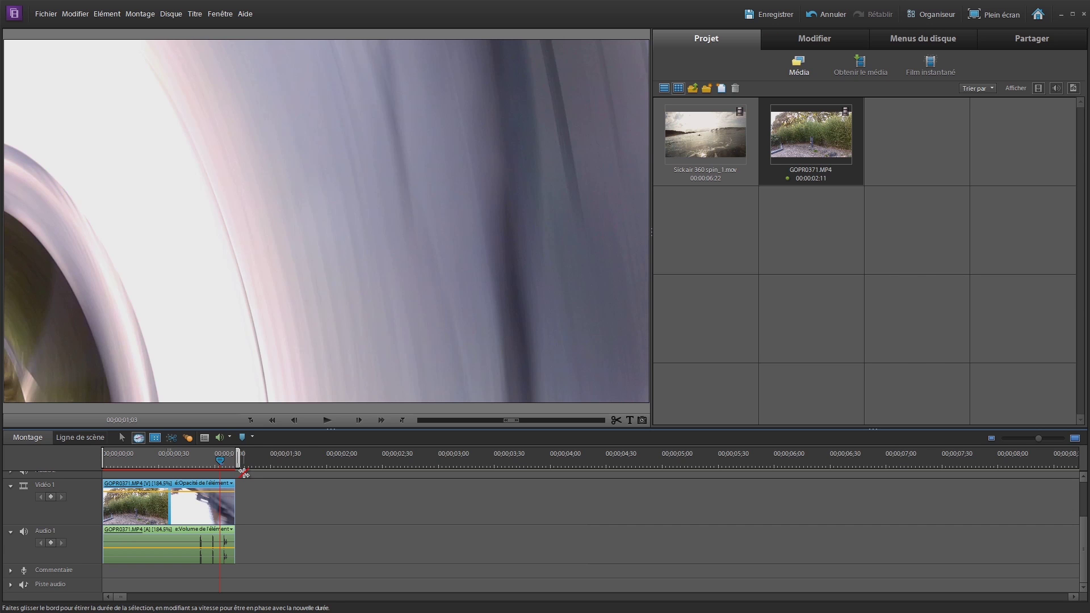
{"action": "key", "text": "ctrl+z"}
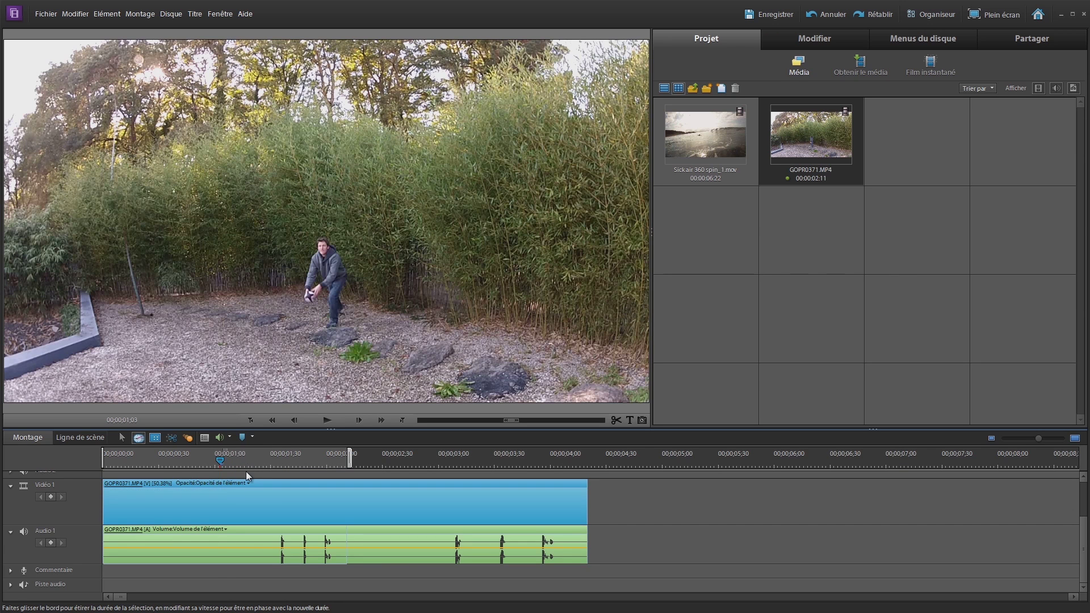
{"action": "key", "text": "ctrl+z"}
Step: Play the clip from the beginning at its original speed and return to the start
{"action": "left_click_drag", "start_coordinate": [223, 461], "coordinate": [55, 447]}
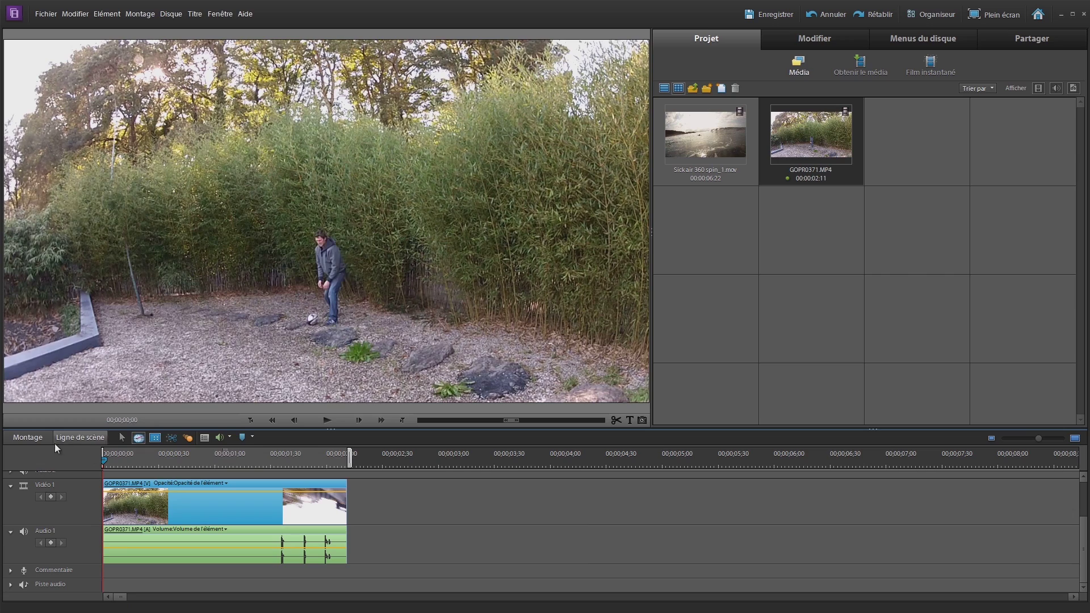
{"action": "key", "text": "space"}
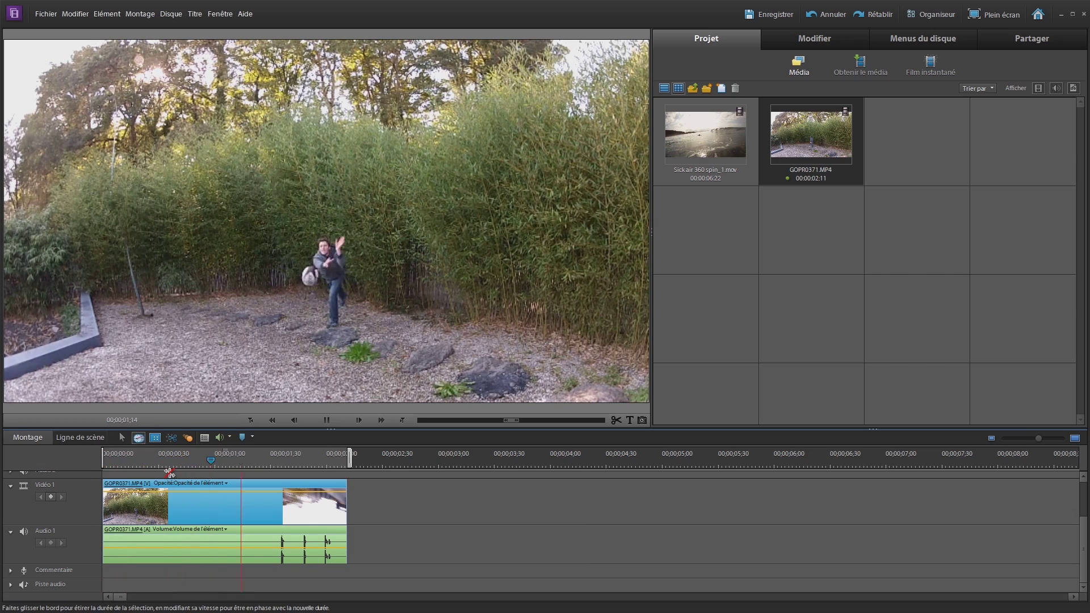
{"action": "key", "text": "space"}
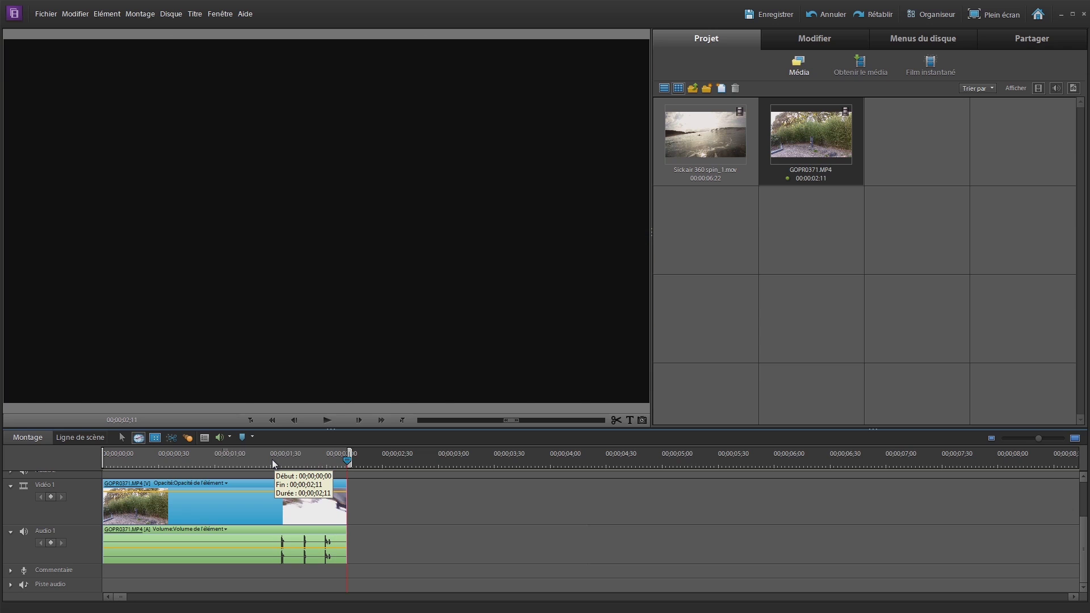
{"action": "key", "text": "space"}
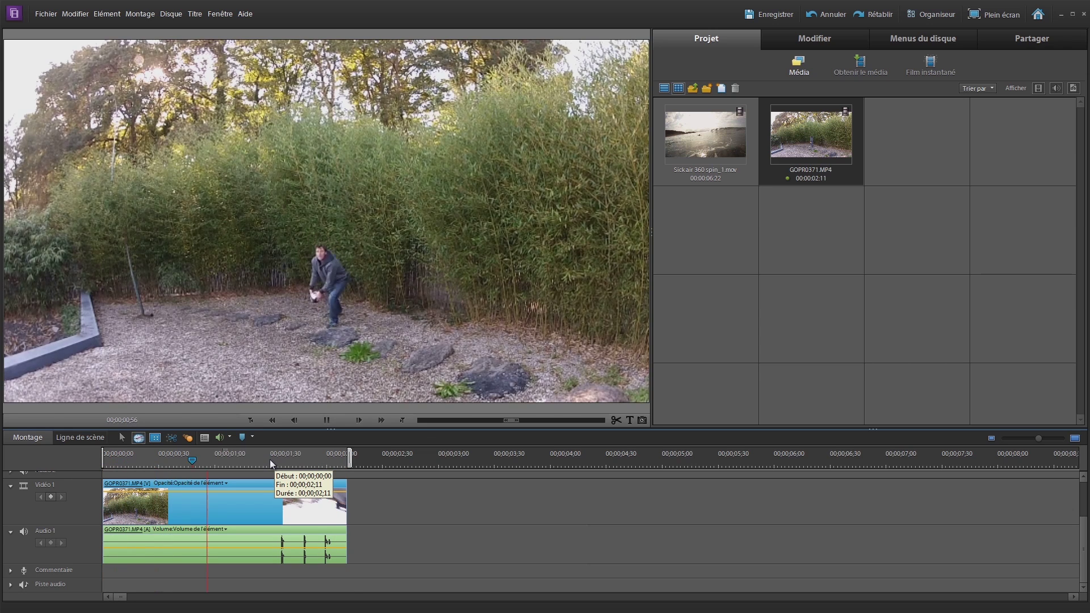
{"action": "key", "text": "Home"}
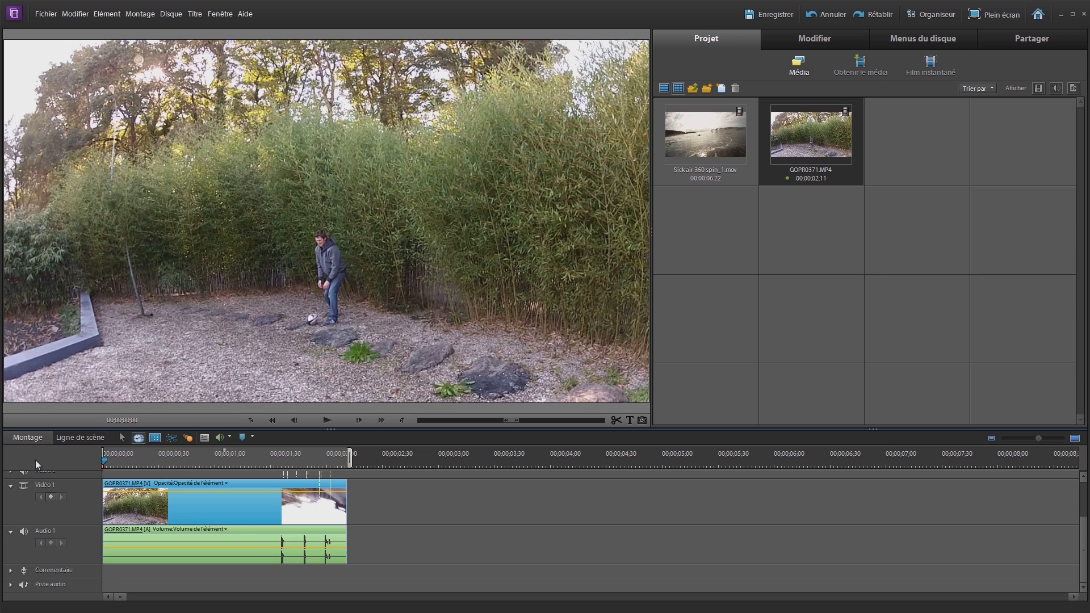
Step: Time-stretch the clip to about 52.61% and further to about 37.11% speed, playing the slow motion from the start
{"action": "left_click_drag", "start_coordinate": [347, 494], "coordinate": [568, 493]}
{"action": "key", "text": "space"}
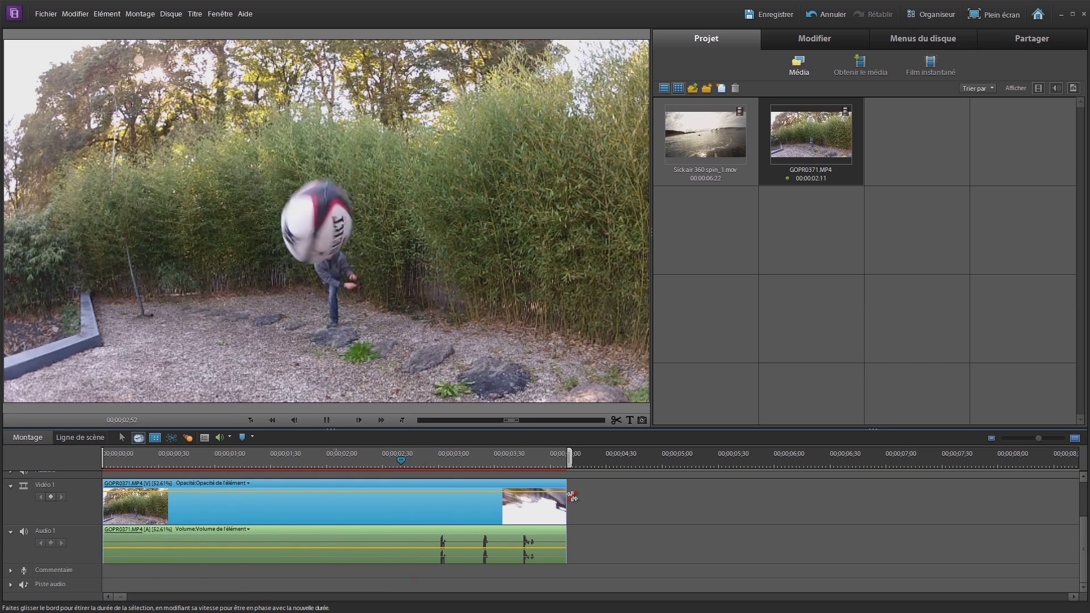
{"action": "key", "text": "space"}
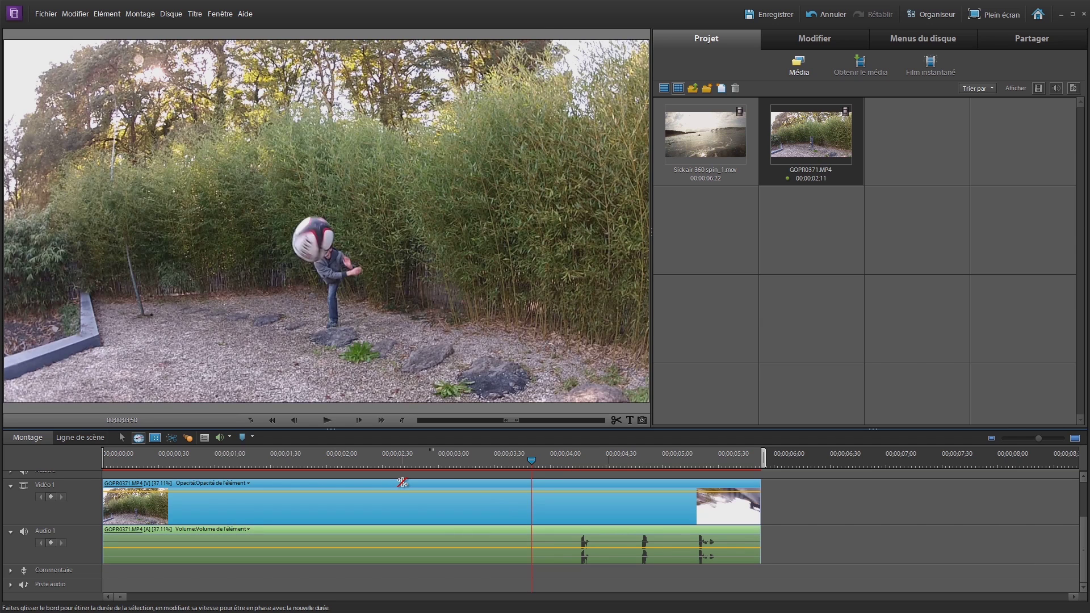
{"action": "key", "text": "Home"}
{"action": "key", "text": "space"}
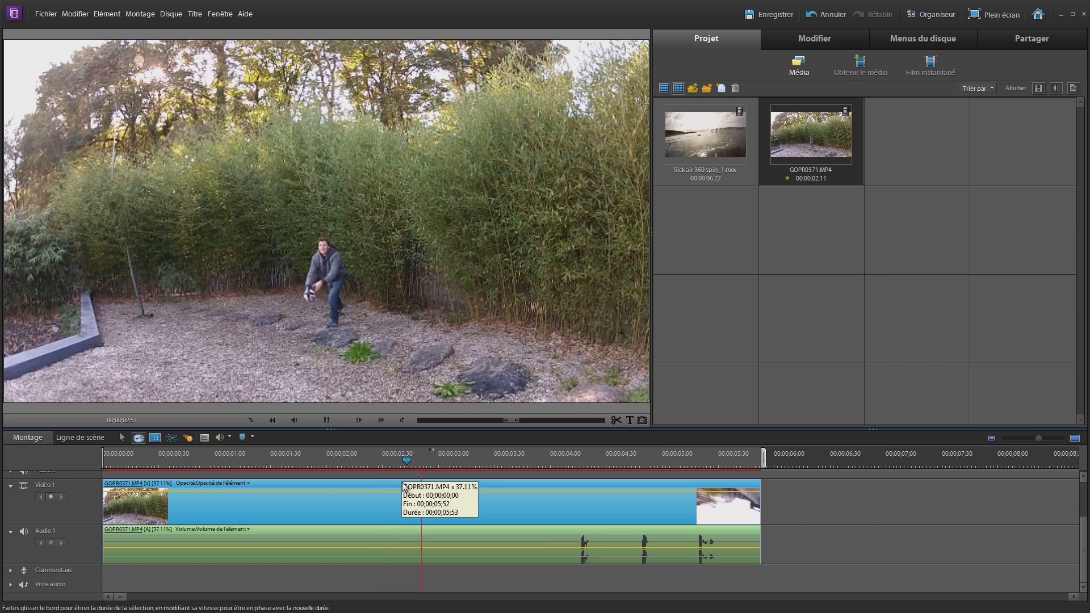
{"action": "key", "text": "space"}
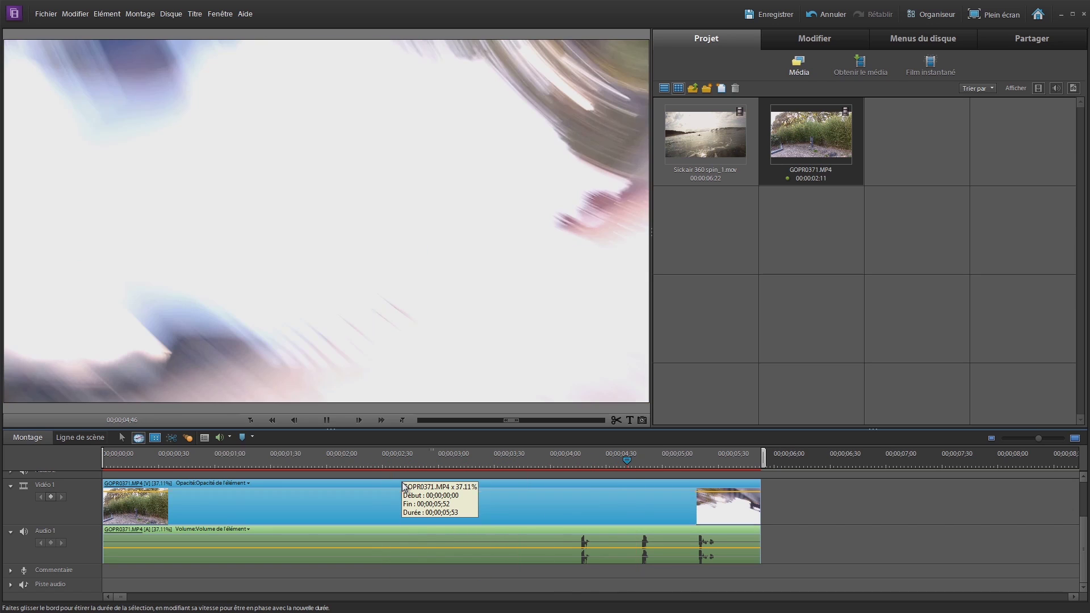
Step: Compress the clip to about 319.5% speed, render and play it, and undo the time-stretch changes
{"action": "left_click_drag", "start_coordinate": [761, 488], "coordinate": [179, 463]}
{"action": "left_click", "coordinate": [104, 457]}
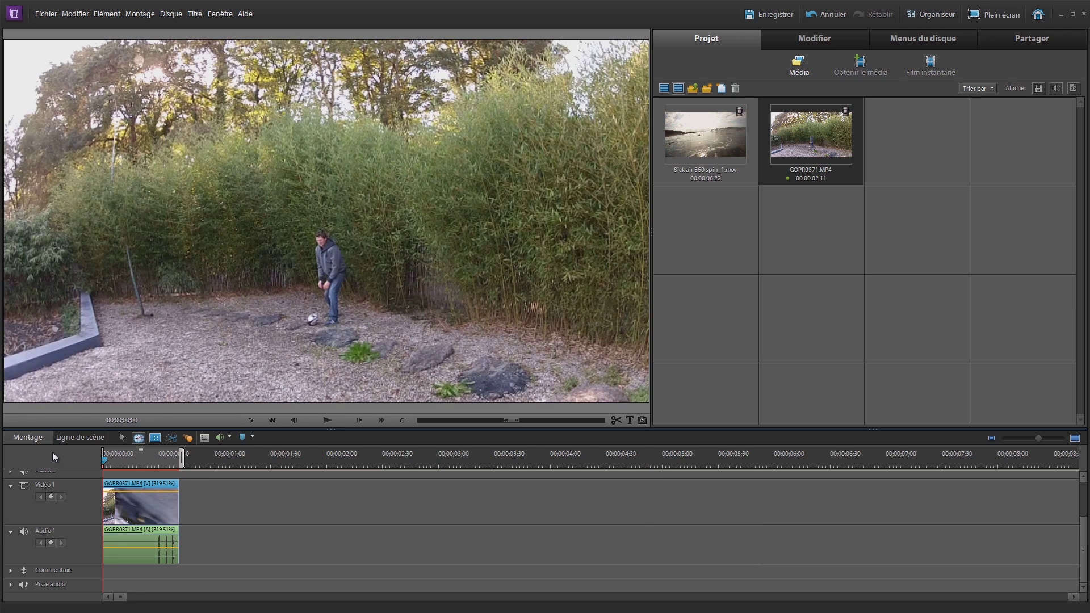
{"action": "key", "text": "Return"}
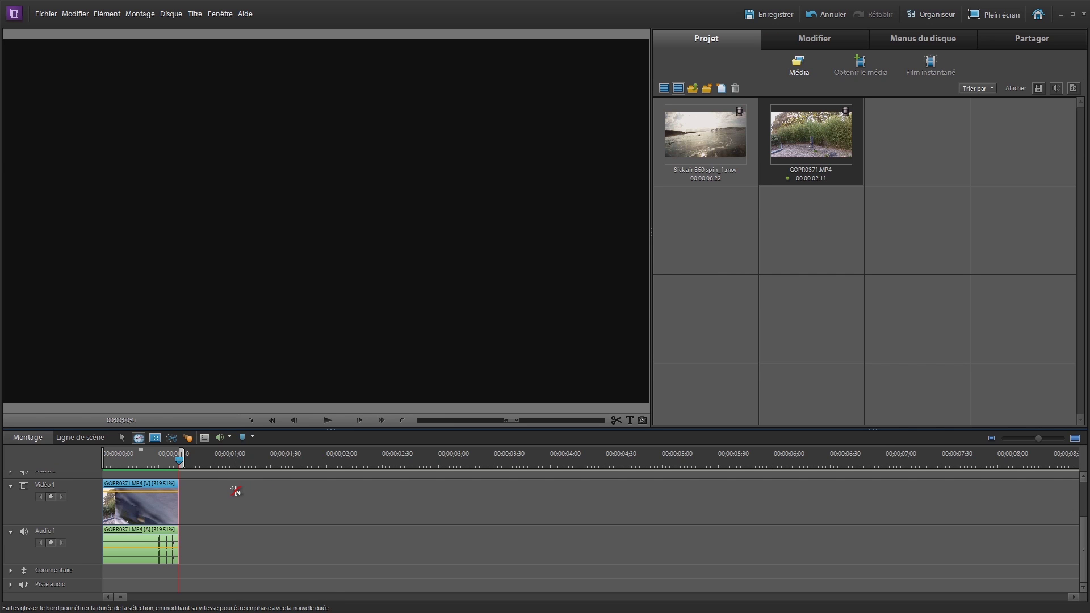
{"action": "key", "text": "ctrl+z"}
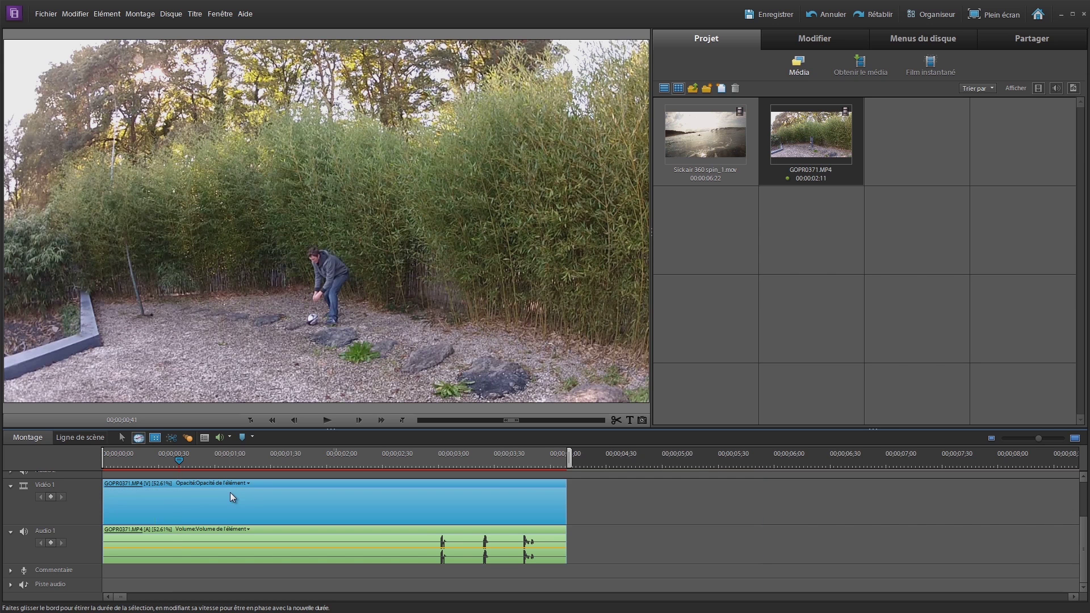
{"action": "key", "text": "ctrl+z"}
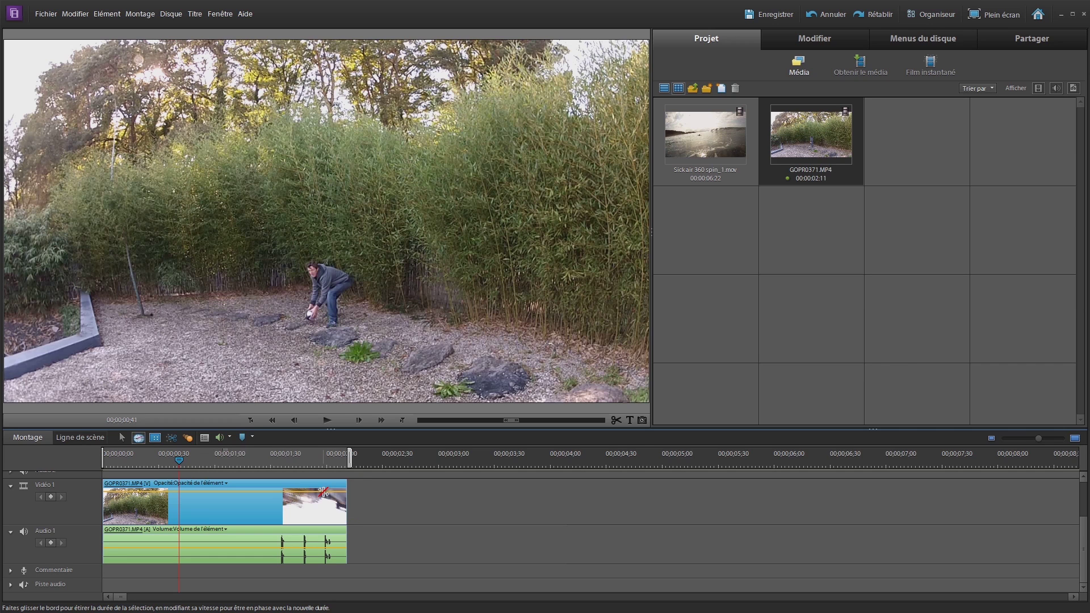
Step: Set the clip's speed to 50% with Extension temporelle, and undo the change
{"action": "key", "text": "v"}
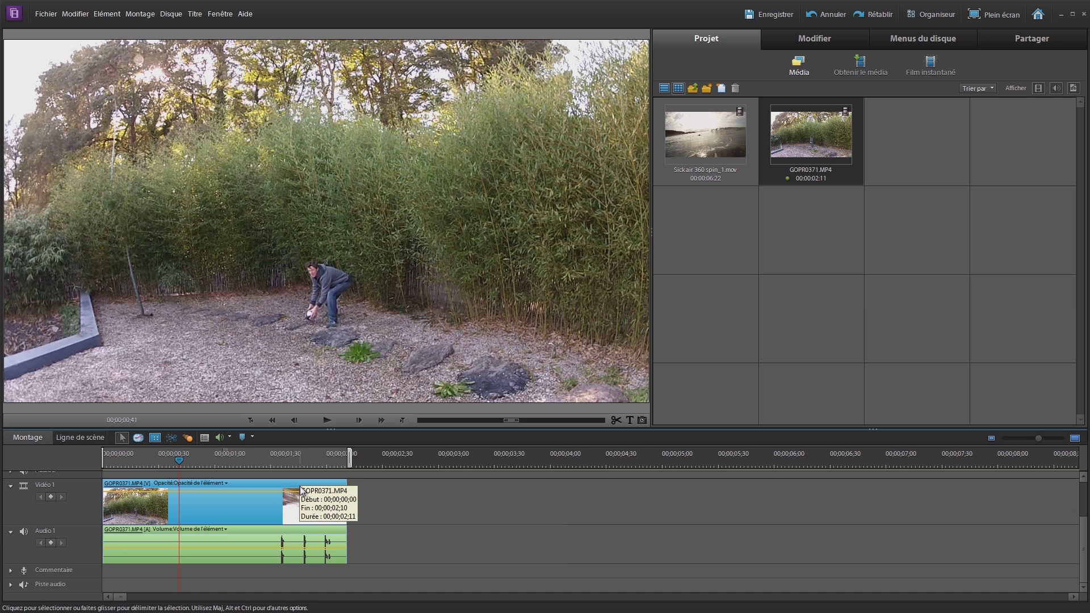
{"action": "left_click", "coordinate": [230, 500]}
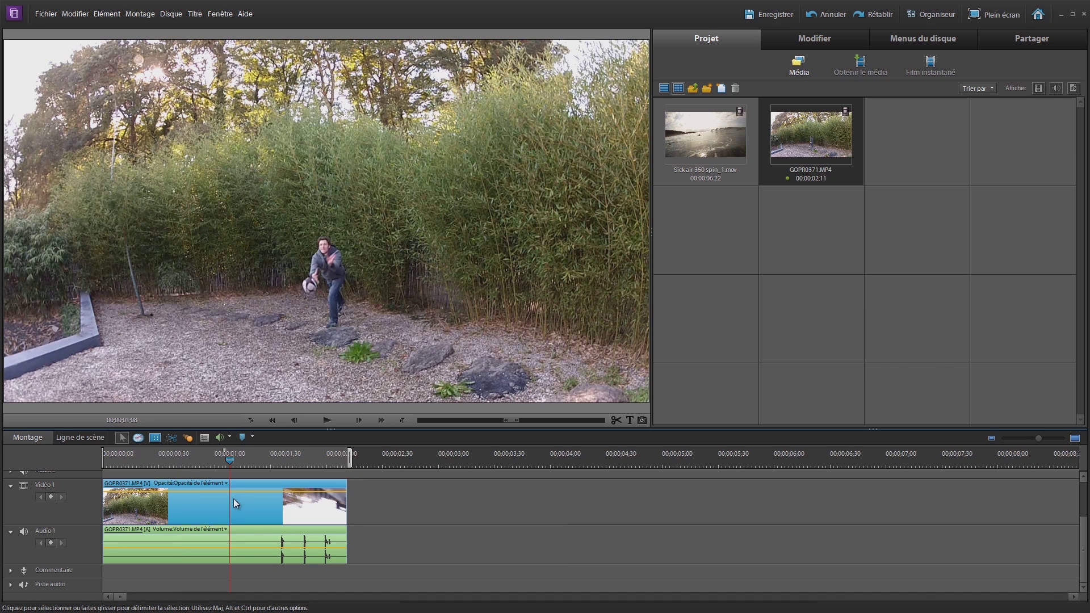
{"action": "right_click", "coordinate": [235, 502]}
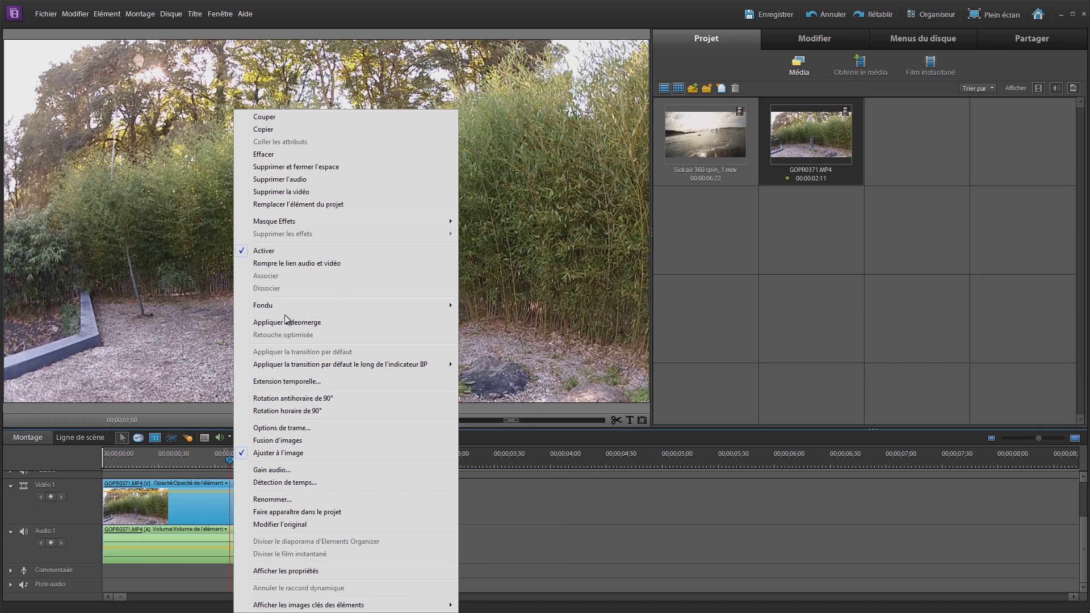
{"action": "left_click", "coordinate": [291, 382]}
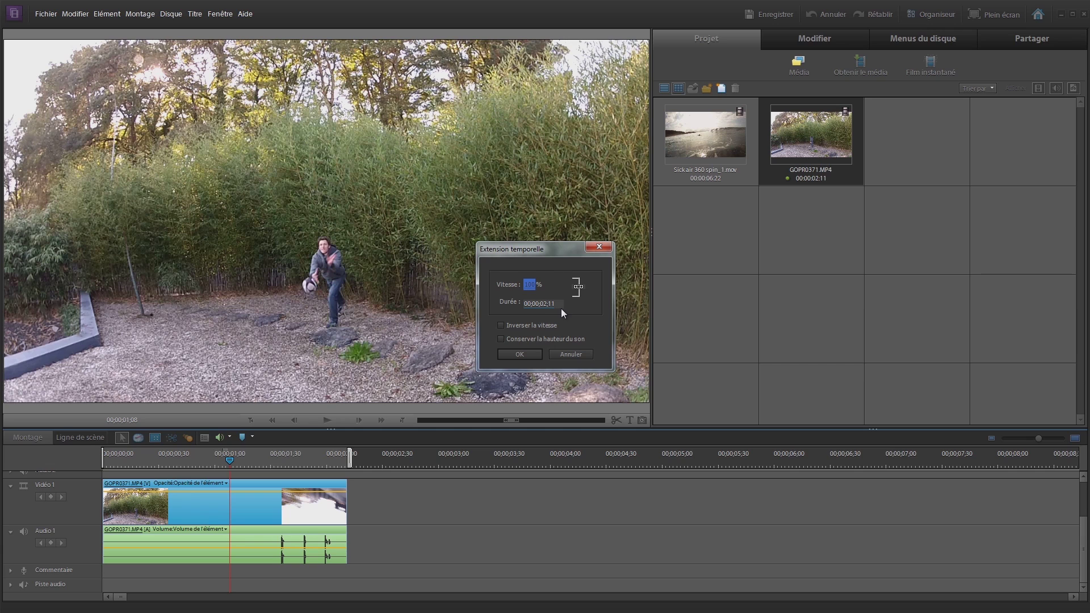
{"action": "left_click", "coordinate": [533, 287]}
{"action": "key", "text": "Return"}
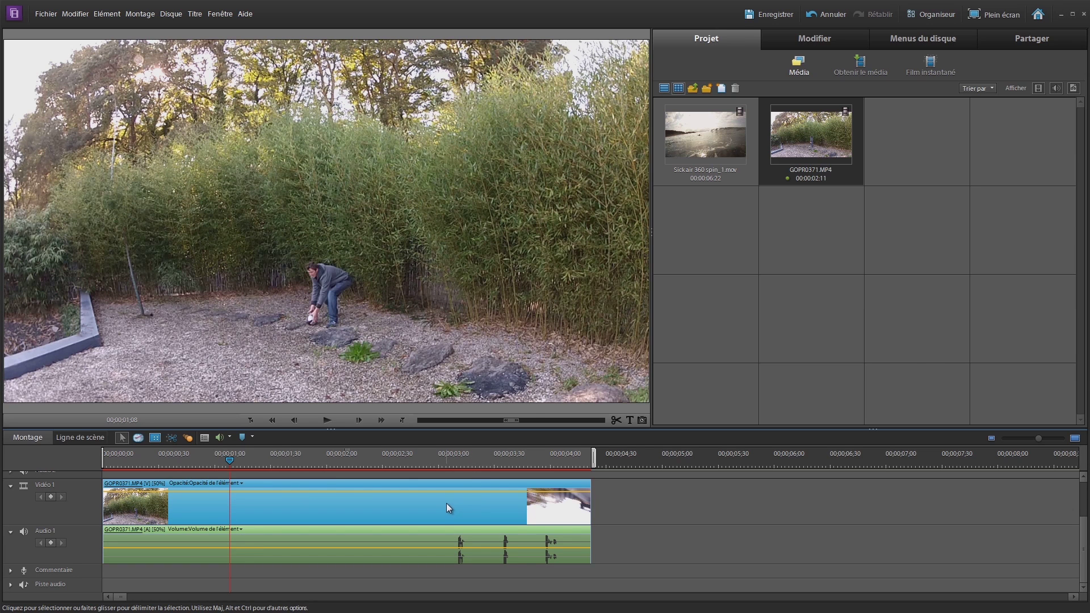
{"action": "key", "text": "ctrl+z"}
Step: Set the clip's speed to 200% with Extension temporelle and reposition the playhead within the shortened clip
{"action": "right_click", "coordinate": [294, 503]}
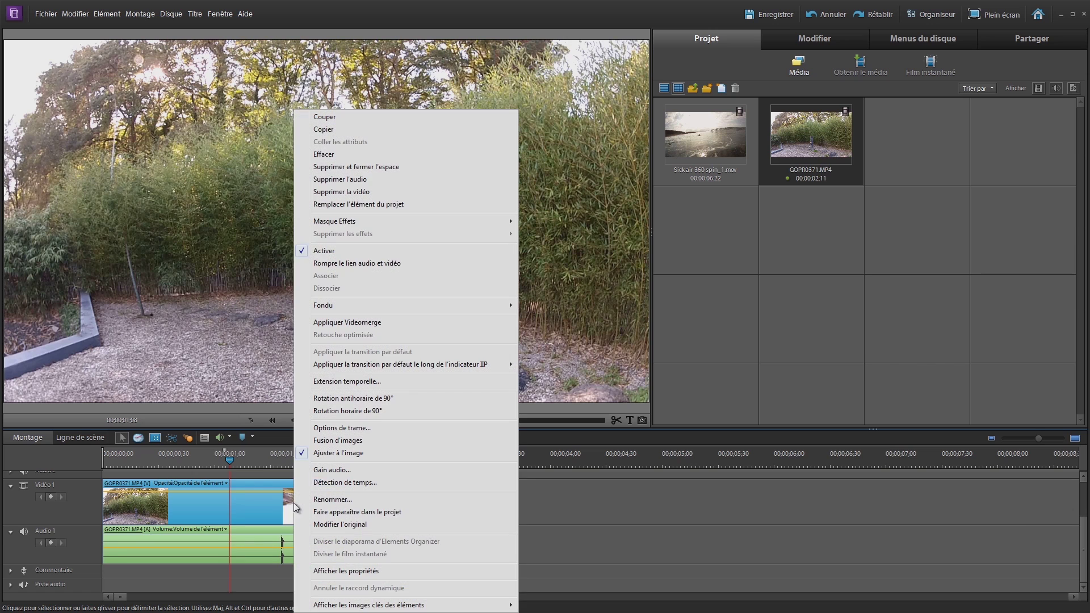
{"action": "left_click", "coordinate": [372, 377]}
{"action": "left_click", "coordinate": [532, 284]}
{"action": "type", "text": "200"}
{"action": "key", "text": "Return"}
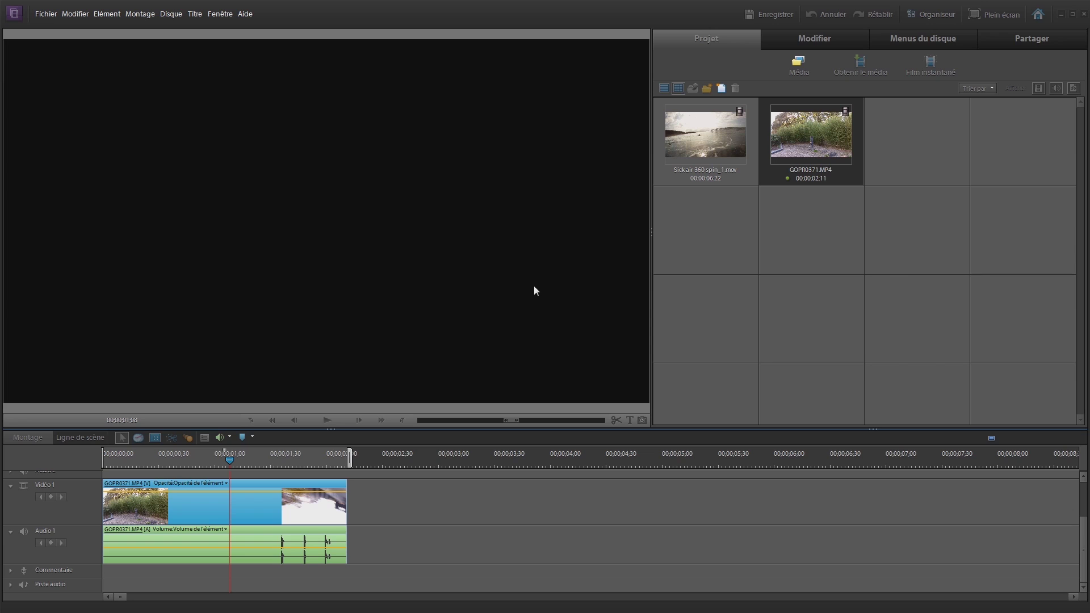
{"action": "left_click", "coordinate": [202, 452]}
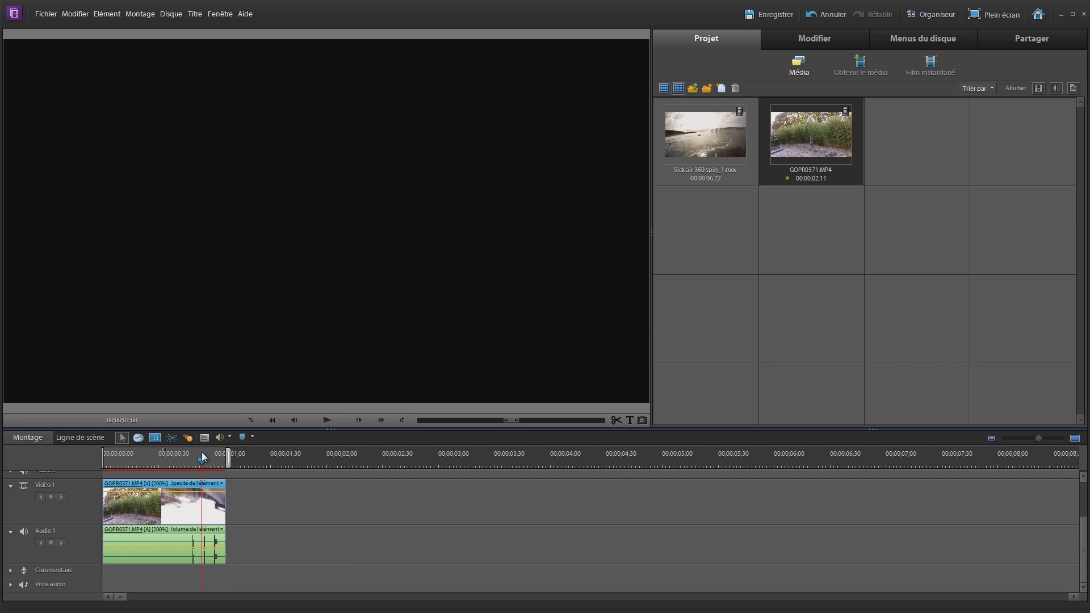
Step: Undo the 200% speed, then reverse the clip with Inverser la vitesse, render and play it, and undo the reversal
{"action": "key", "text": "ctrl+z"}
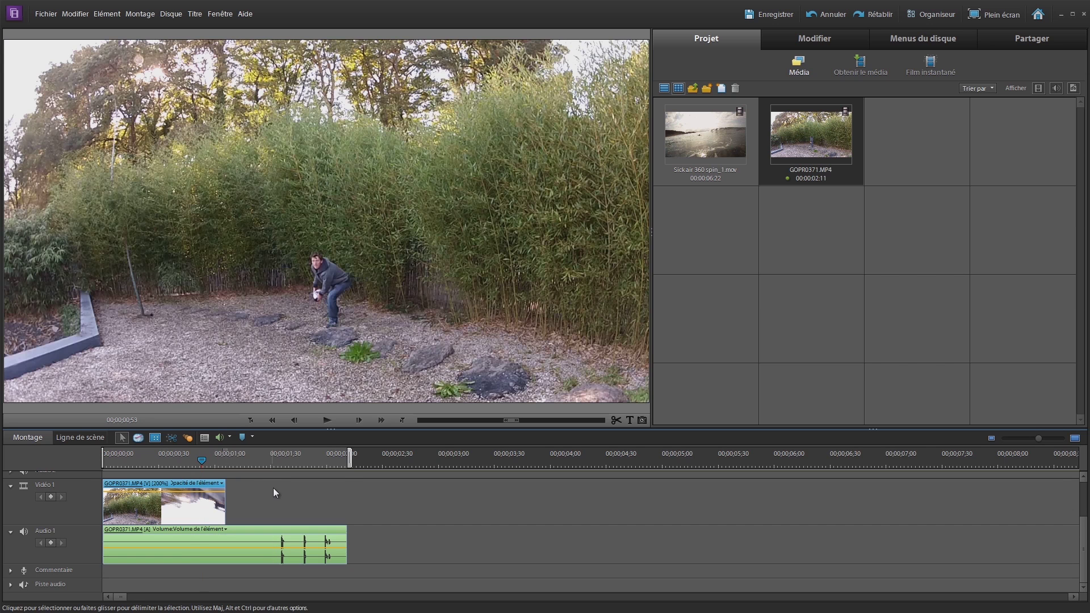
{"action": "right_click", "coordinate": [269, 503]}
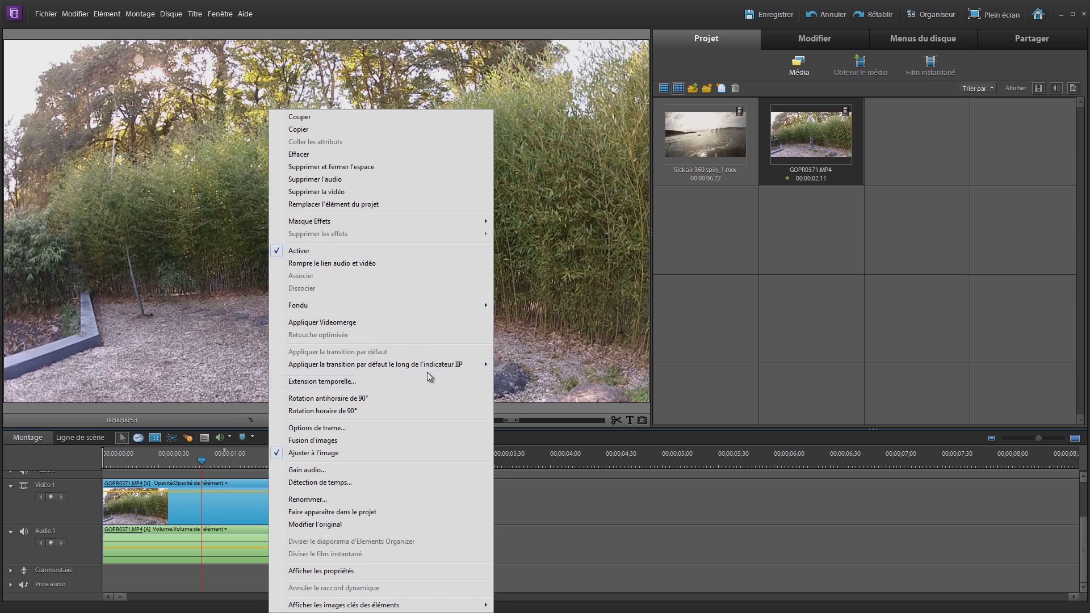
{"action": "left_click", "coordinate": [344, 382]}
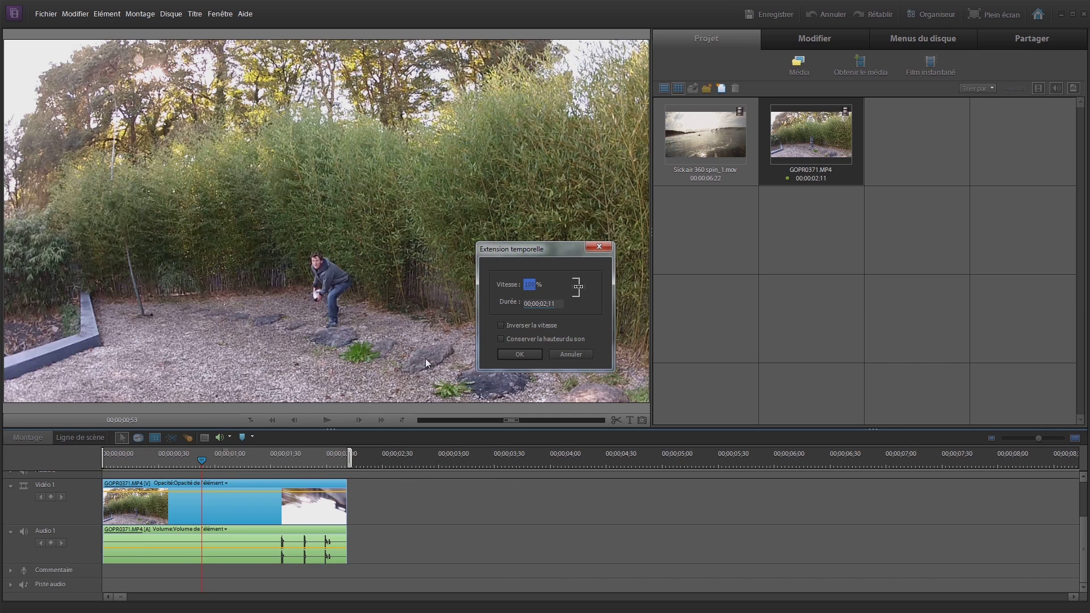
{"action": "left_click", "coordinate": [517, 326]}
{"action": "left_click", "coordinate": [519, 354]}
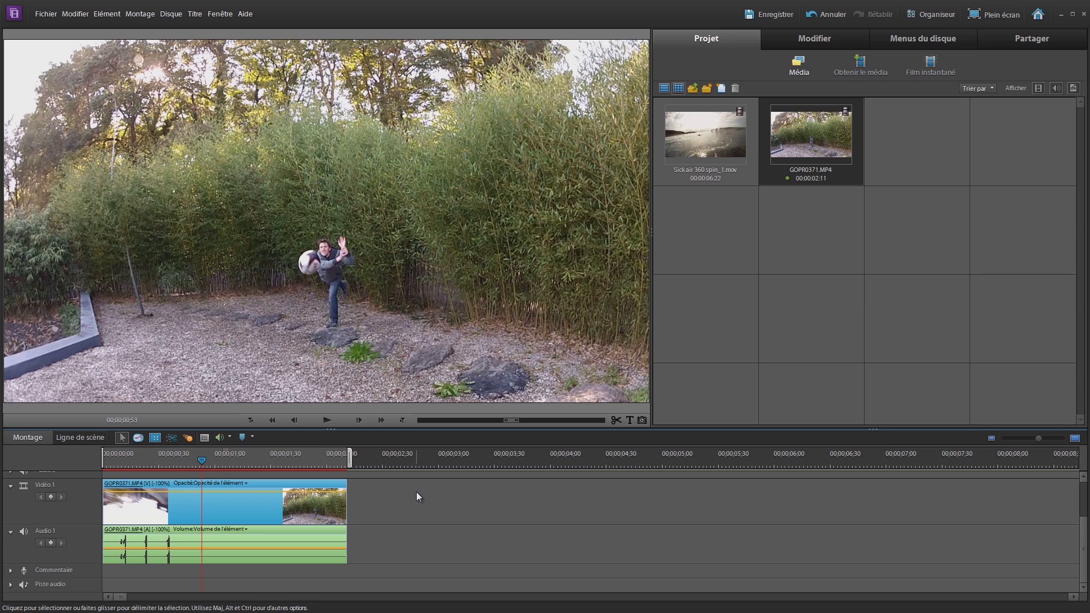
{"action": "key", "text": "Return"}
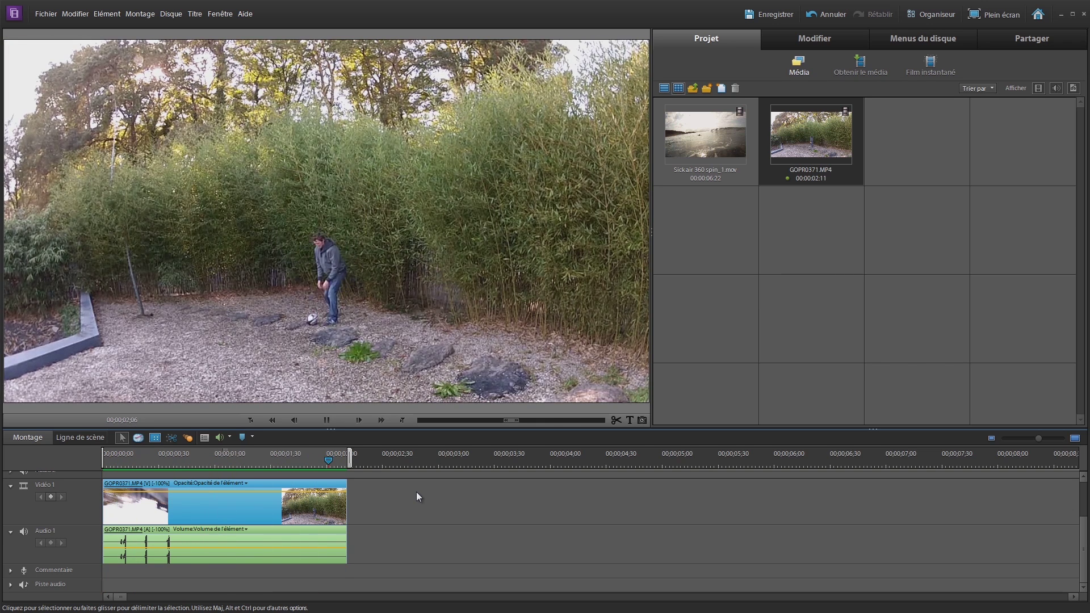
{"action": "key", "text": "ctrl+z"}
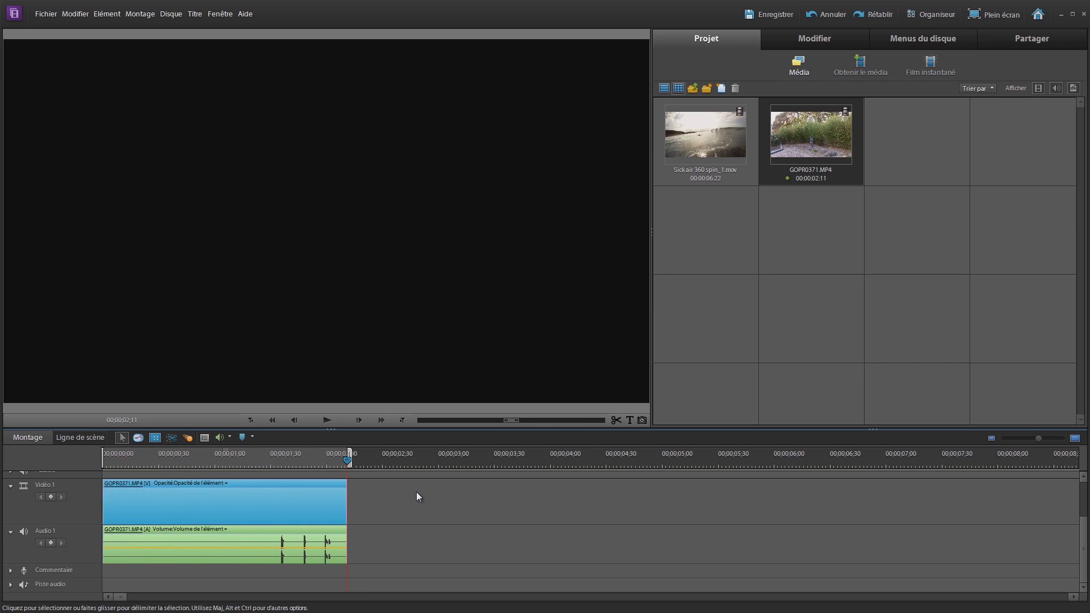
{"action": "right_click", "coordinate": [318, 502]}
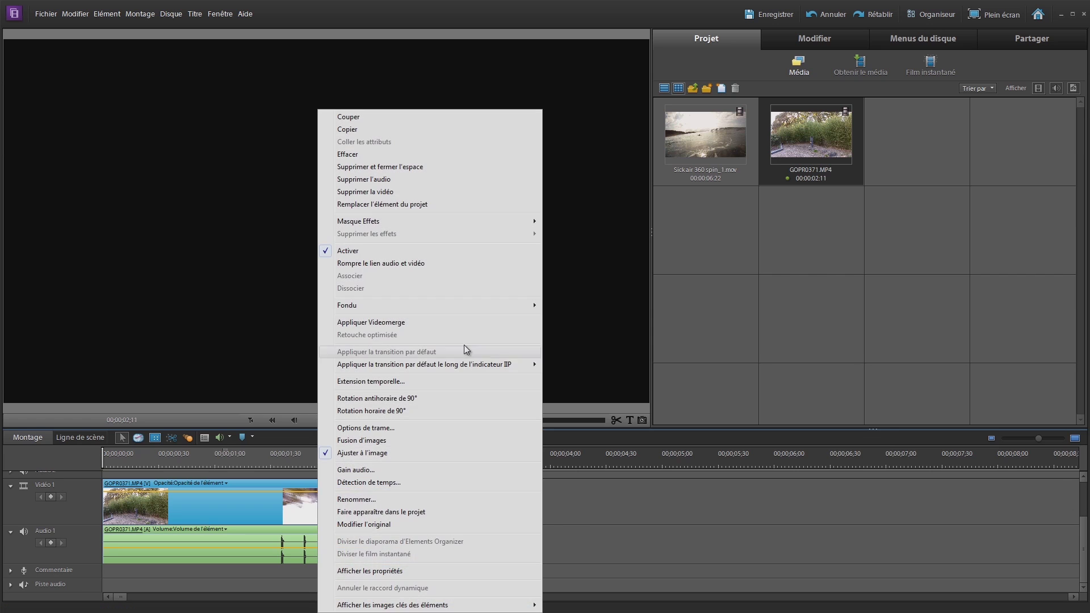
{"action": "left_click", "coordinate": [424, 382]}
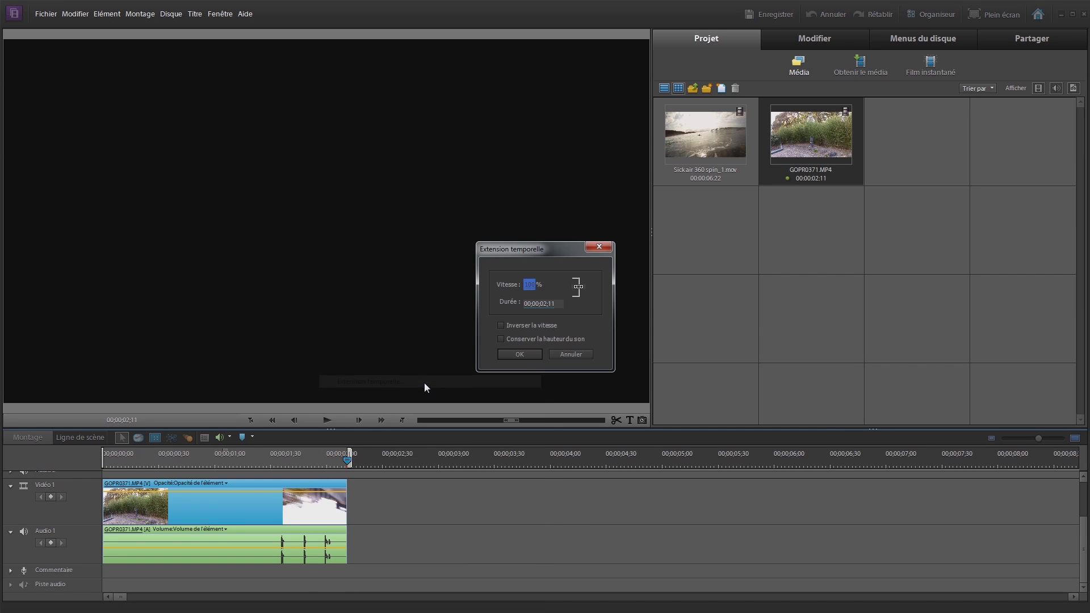
{"action": "left_click", "coordinate": [551, 354]}
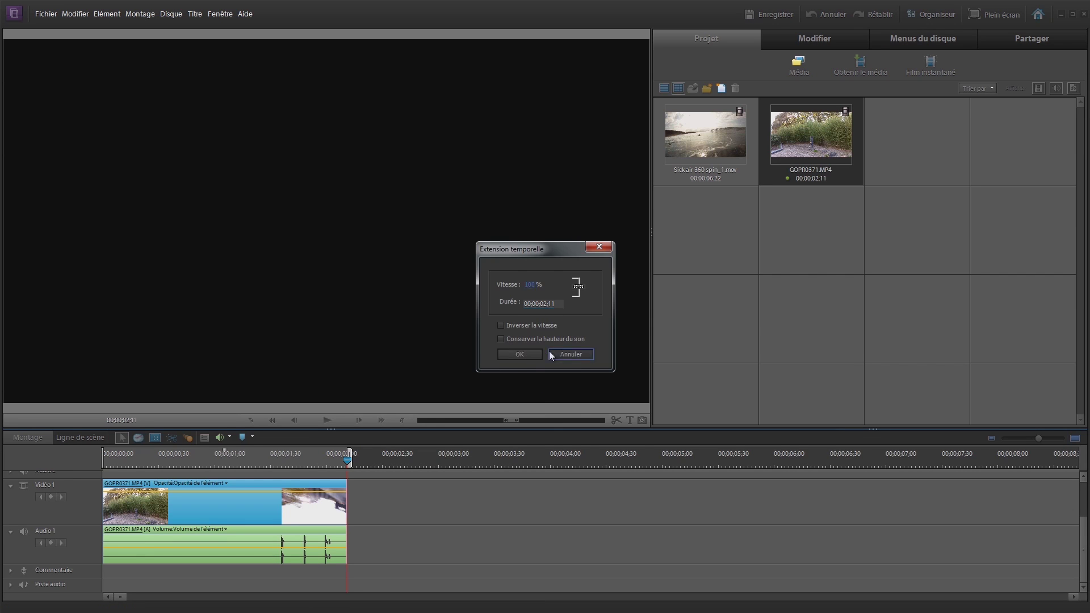
Step: Return the playhead to the start and set the clip's speed to 15% with Extension temporelle
{"action": "left_click_drag", "start_coordinate": [273, 451], "coordinate": [1, 470]}
{"action": "right_click", "coordinate": [232, 503]}
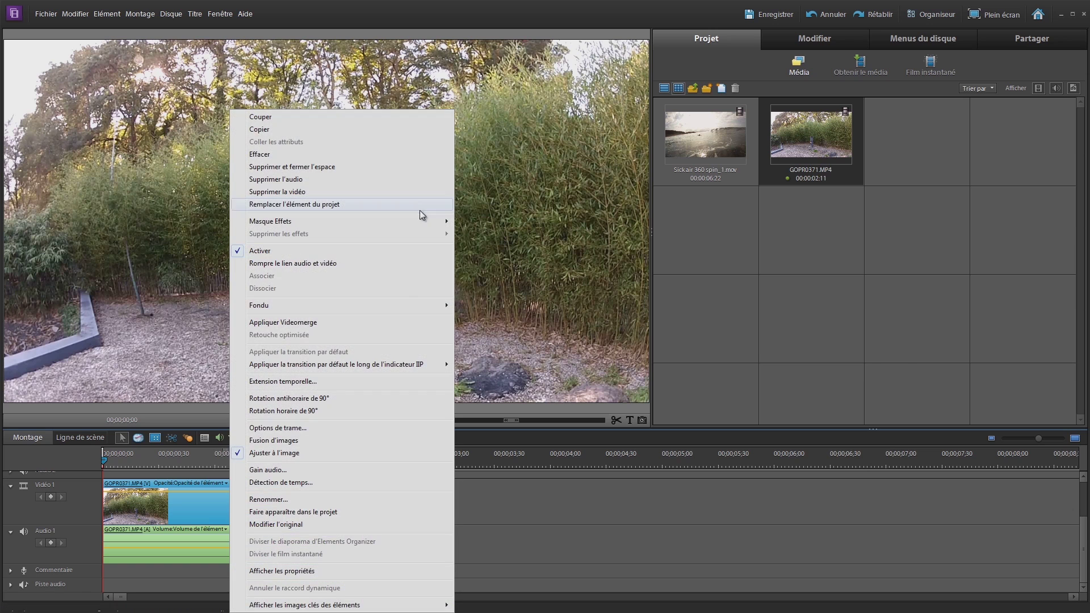
{"action": "left_click", "coordinate": [334, 381]}
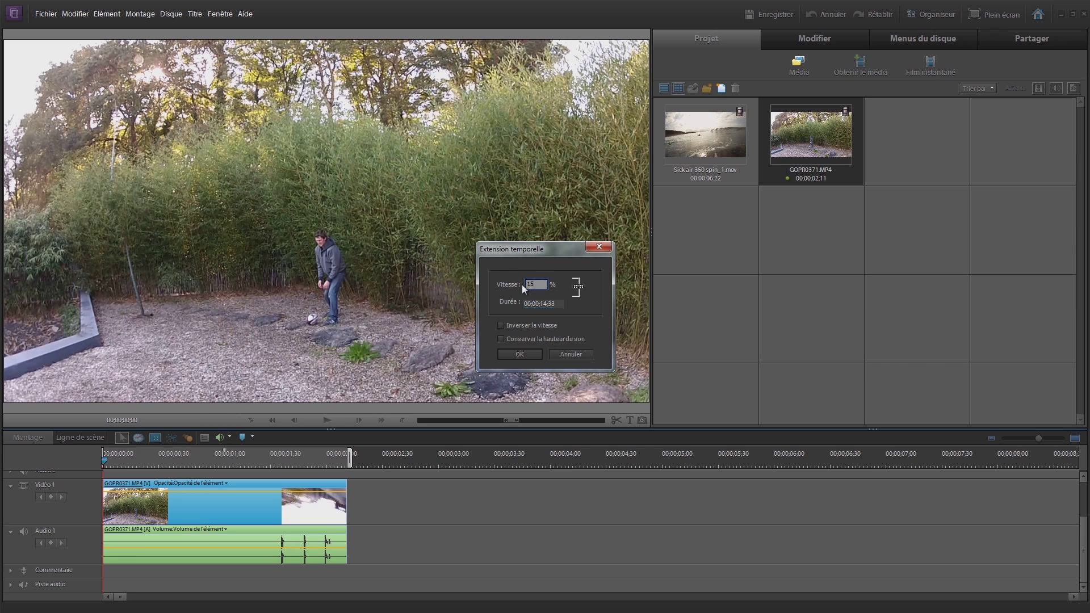
{"action": "key", "text": "Return"}
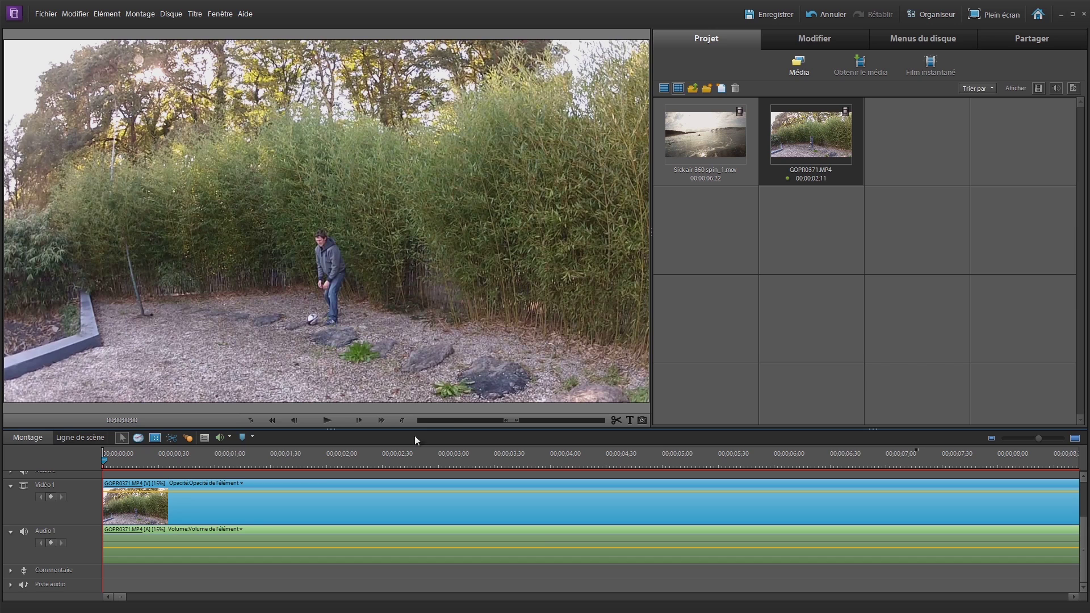
{"action": "left_click", "coordinate": [992, 439]}
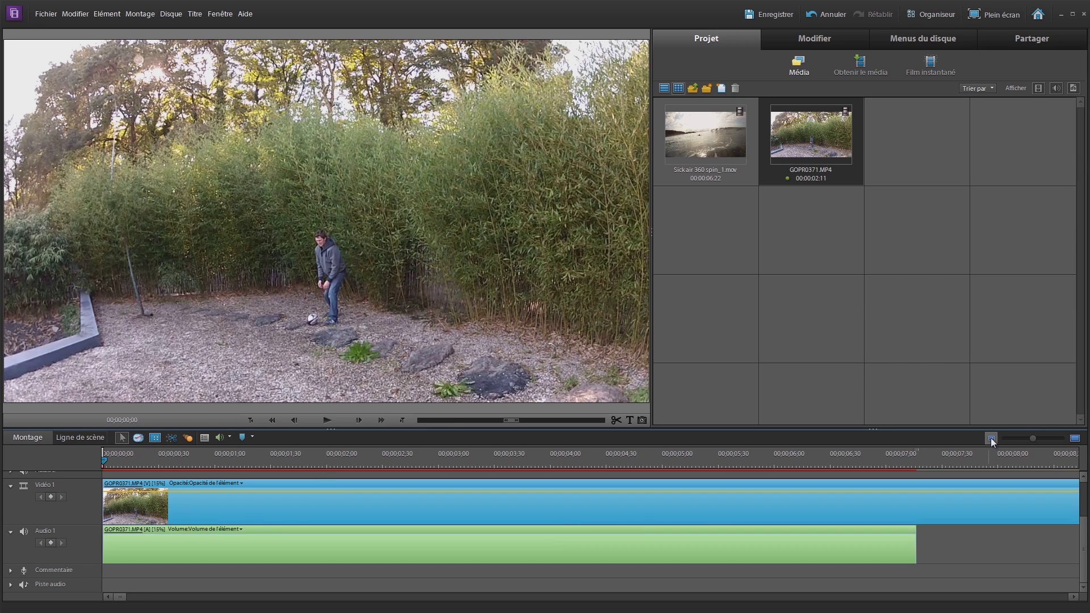
{"action": "left_click", "coordinate": [992, 438]}
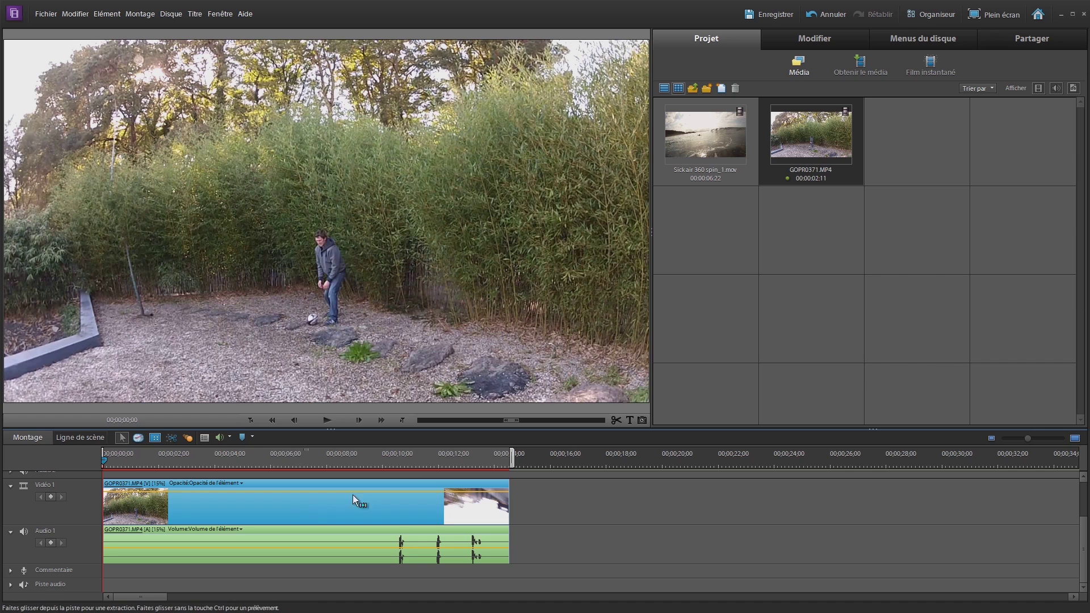
Step: Paste a copy of the slowed clip after the original and remove the gap between the two
{"action": "left_click", "coordinate": [535, 456]}
{"action": "left_click_drag", "start_coordinate": [393, 514], "coordinate": [396, 509]}
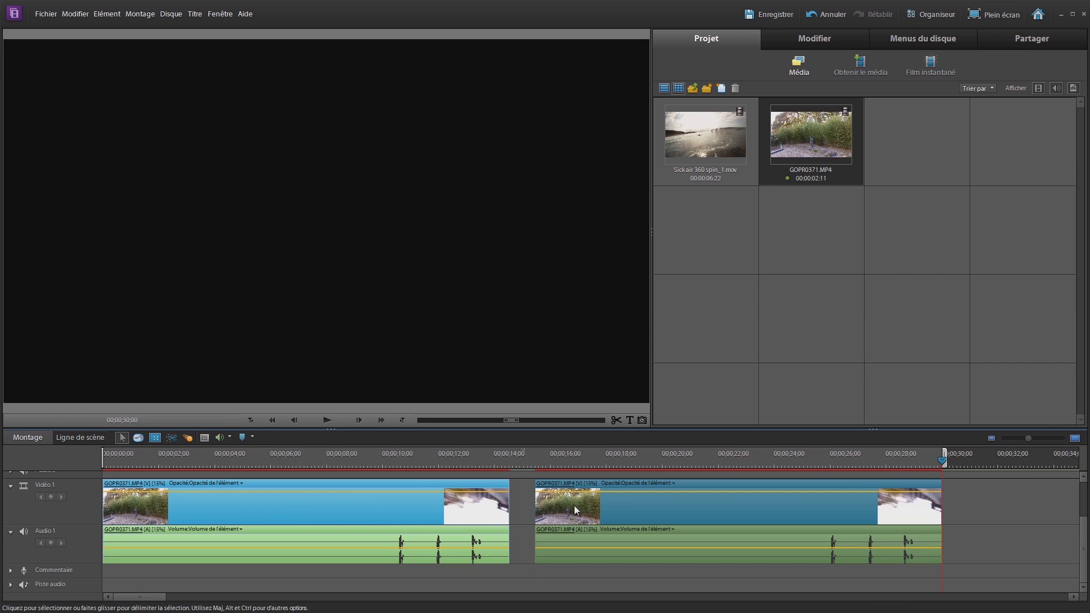
{"action": "left_click", "coordinate": [526, 498]}
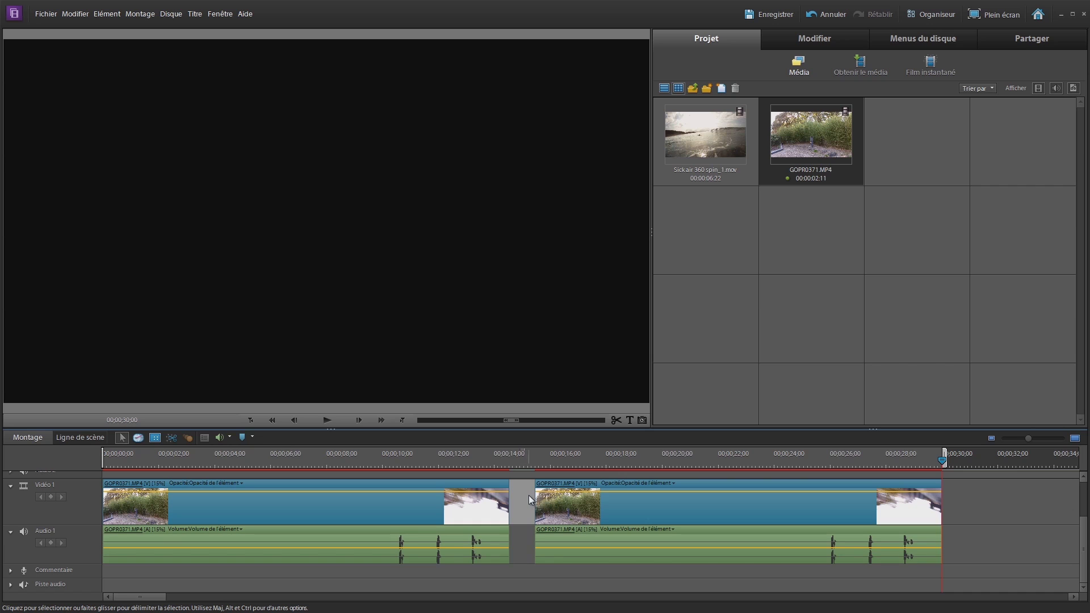
{"action": "key", "text": "Delete"}
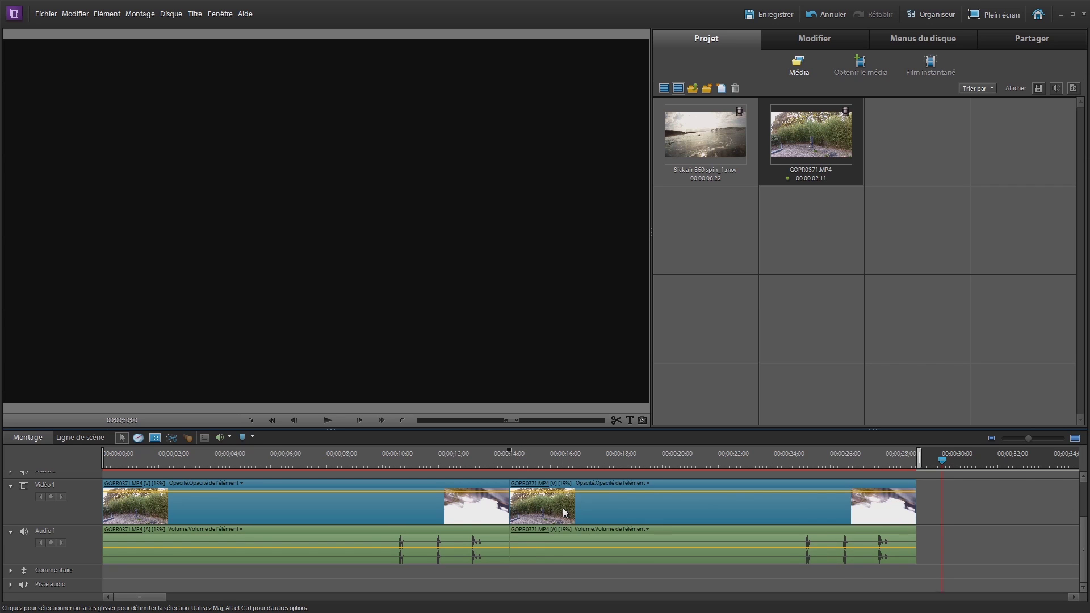
Step: Set the second clip's speed to 100% with Extension temporelle
{"action": "right_click", "coordinate": [564, 508]}
{"action": "left_click", "coordinate": [619, 276]}
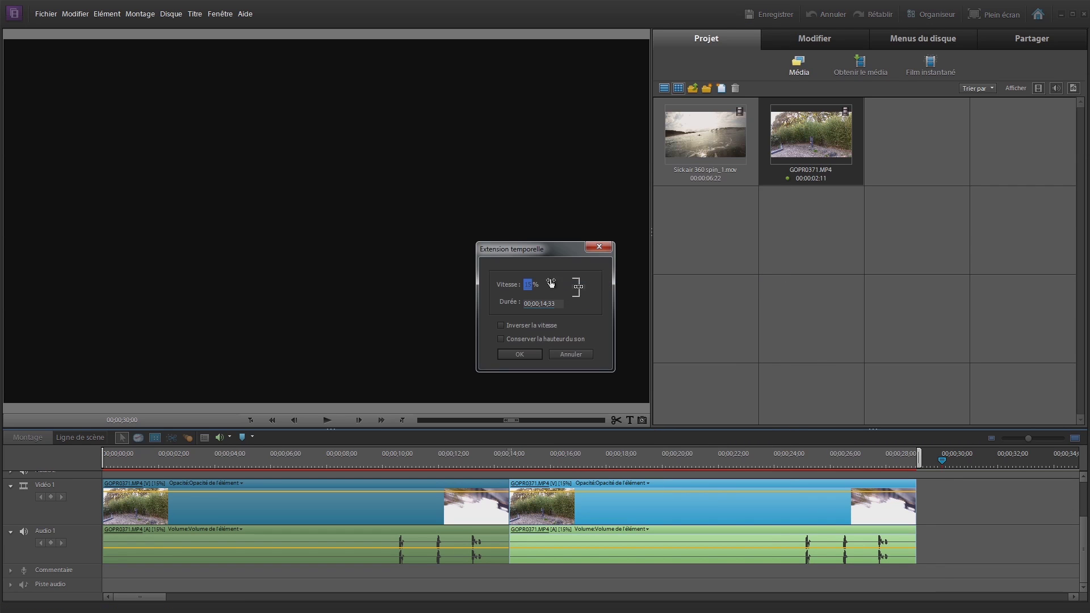
{"action": "type", "text": "100"}
{"action": "key", "text": "Return"}
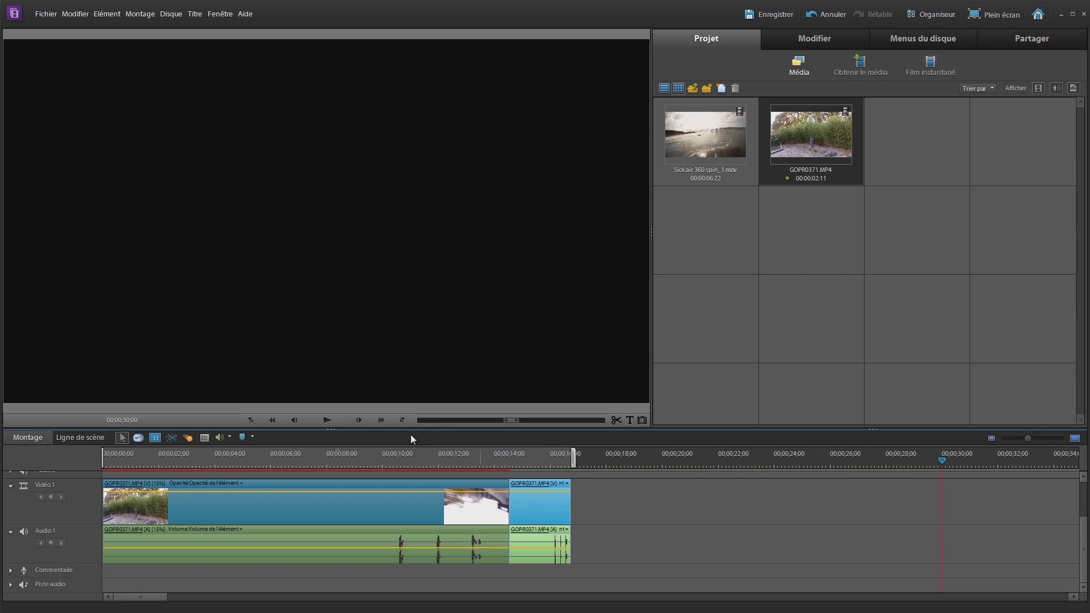
Step: Move the normal-speed copy ahead of the slowed clip on the Vidéo 1 track and play the sequence from the start
{"action": "key", "text": "Home"}
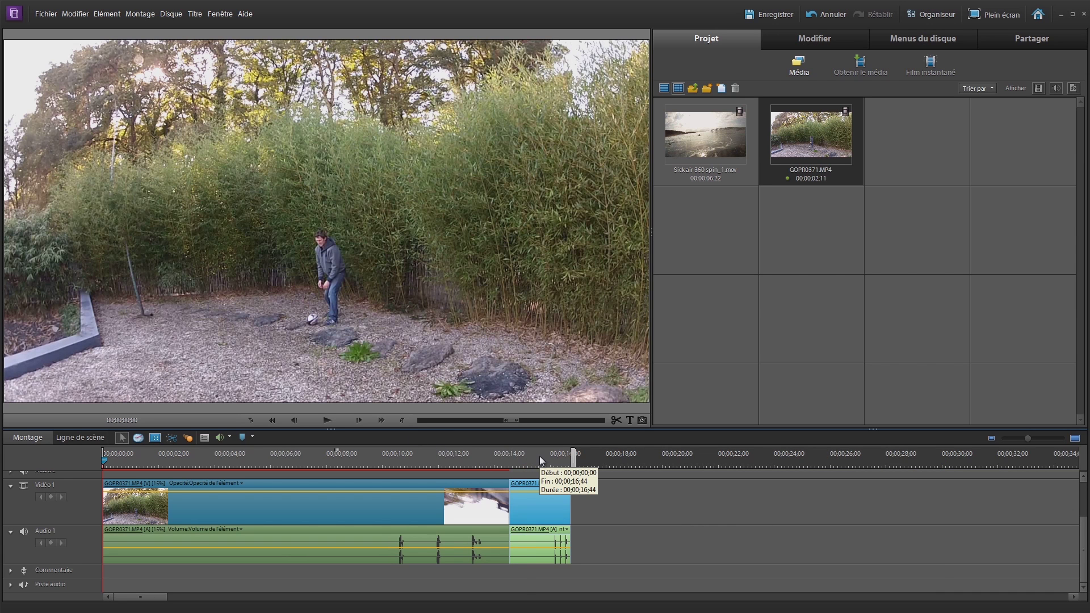
{"action": "left_click_drag", "start_coordinate": [523, 488], "coordinate": [60, 492]}
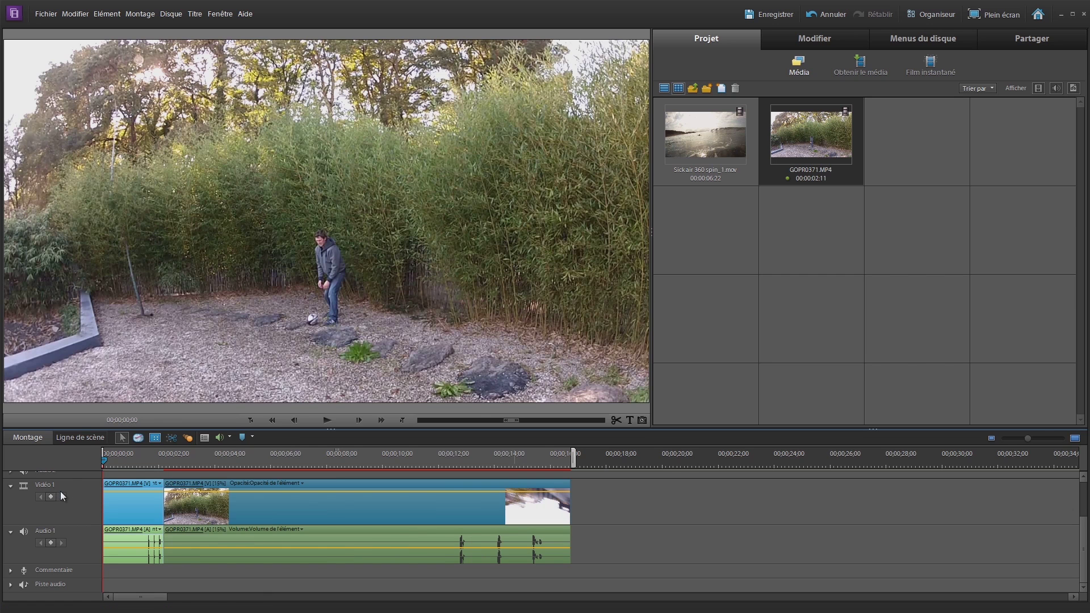
{"action": "key", "text": "space"}
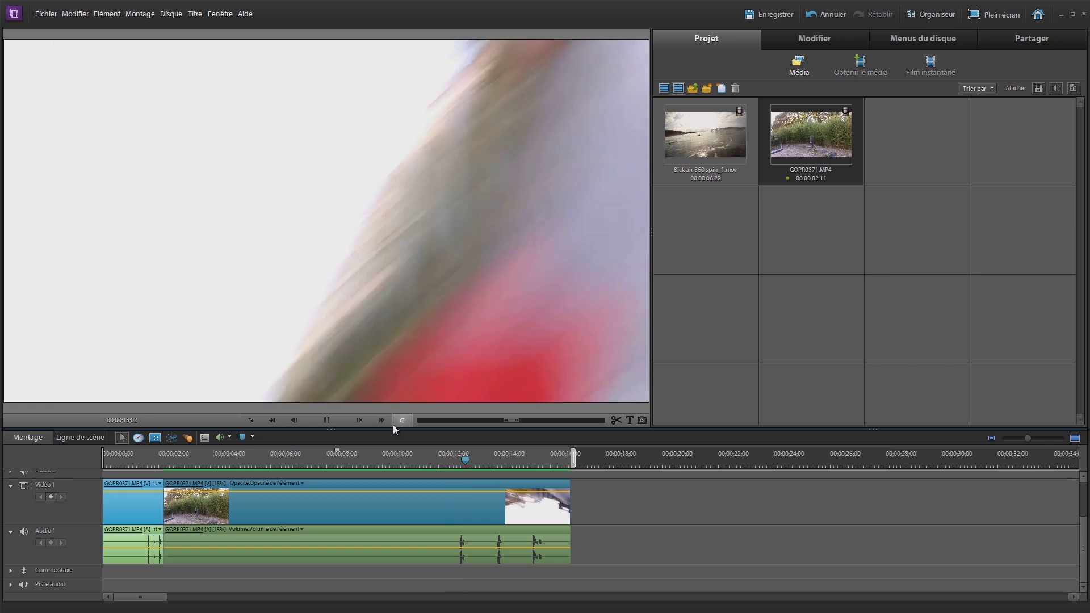
{"action": "key", "text": "space"}
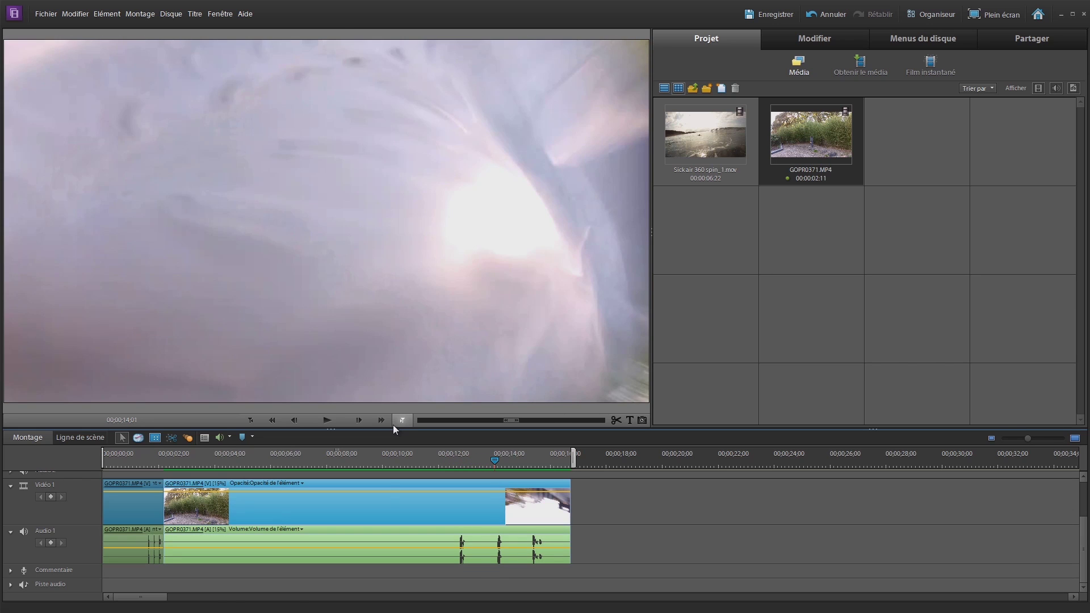
Step: Set the slowed clip's speed to 20% with Extension temporelle and play the sequence
{"action": "right_click", "coordinate": [379, 513]}
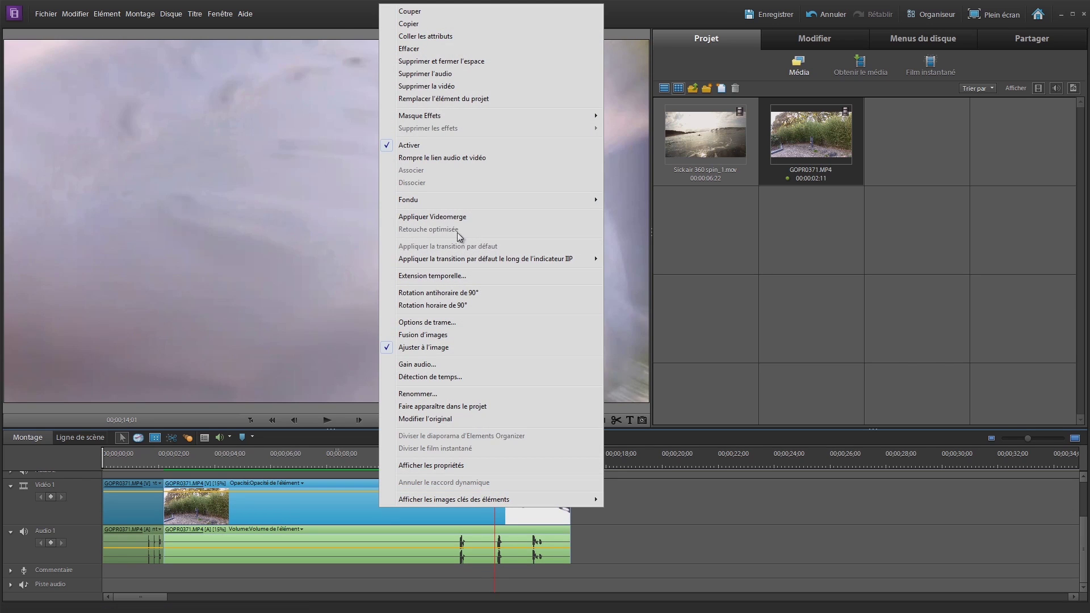
{"action": "left_click", "coordinate": [441, 274]}
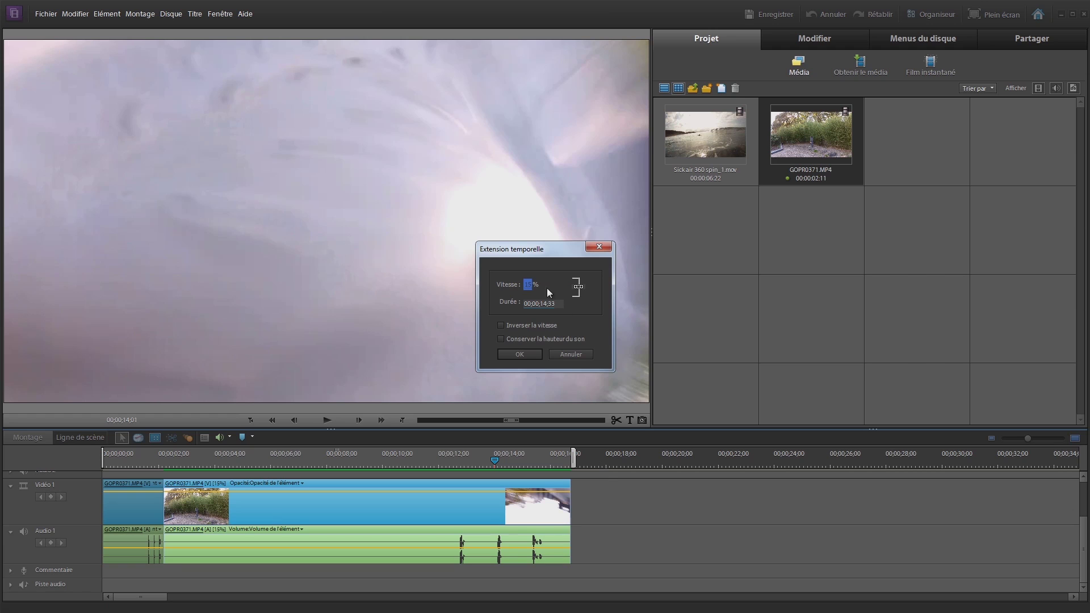
{"action": "type", "text": "20"}
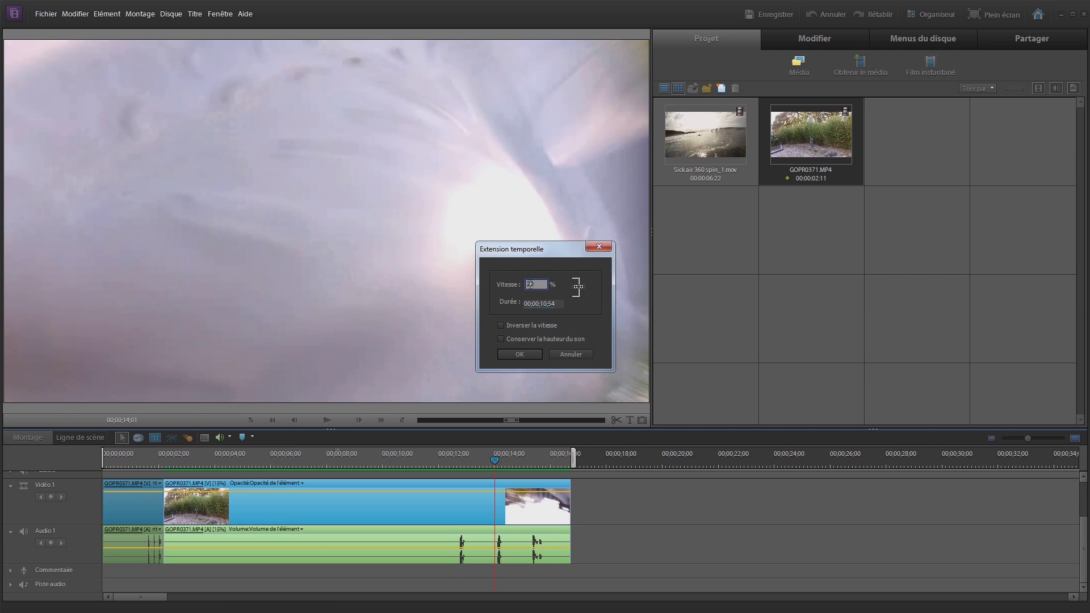
{"action": "key", "text": "Return"}
{"action": "key", "text": "space"}
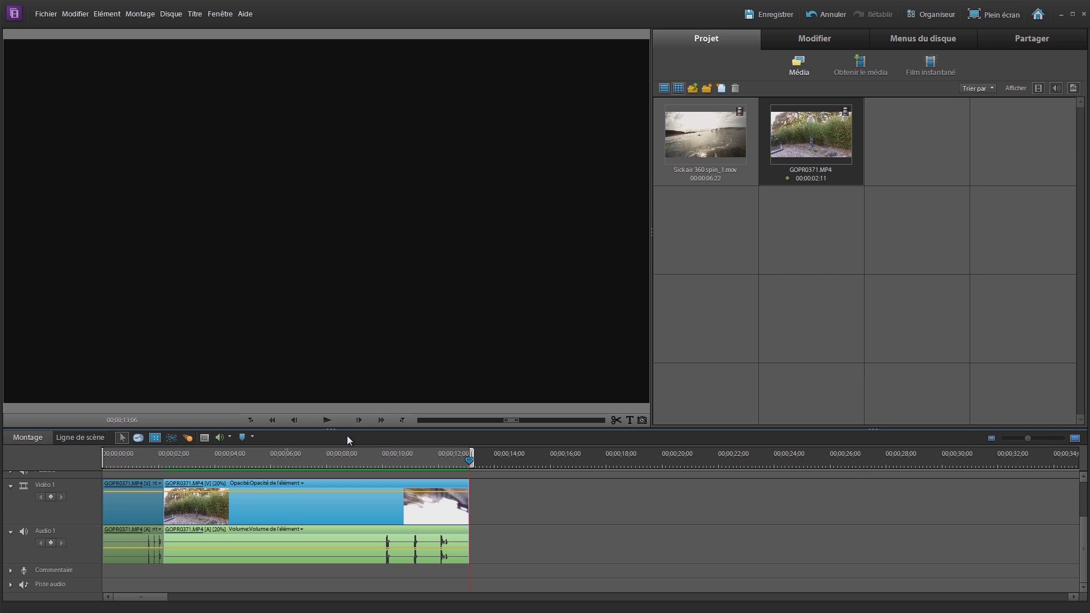
Step: Delete both GOPR0371.MP4 clips from the timeline and place Sick air 360 spin_1.mov at the start of the Vidéo 1 track
{"action": "left_click_drag", "start_coordinate": [510, 492], "coordinate": [138, 513]}
{"action": "key", "text": "Delete"}
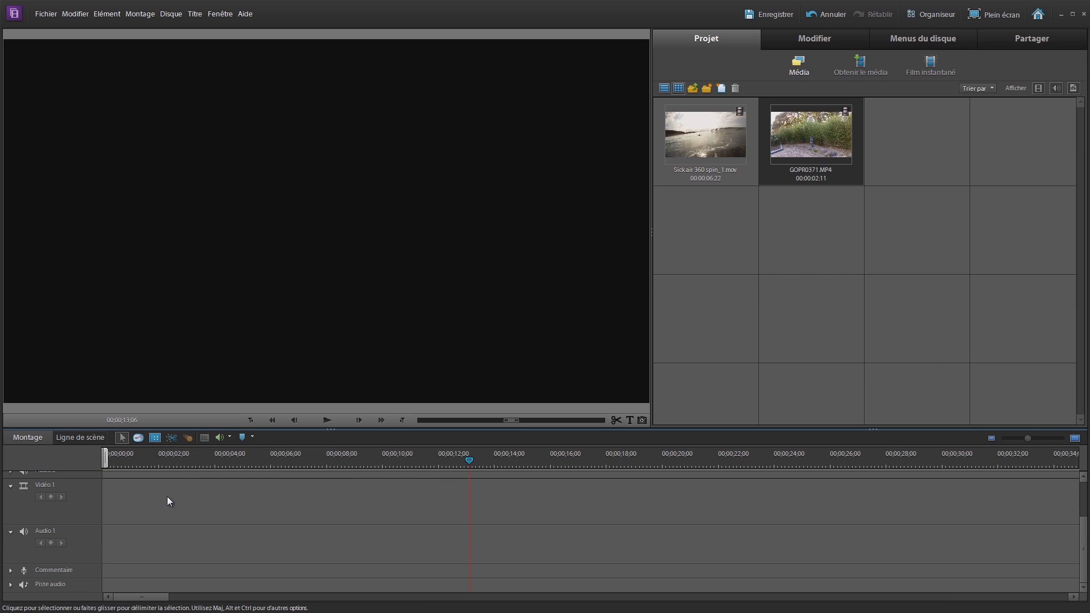
{"action": "key", "text": "Home"}
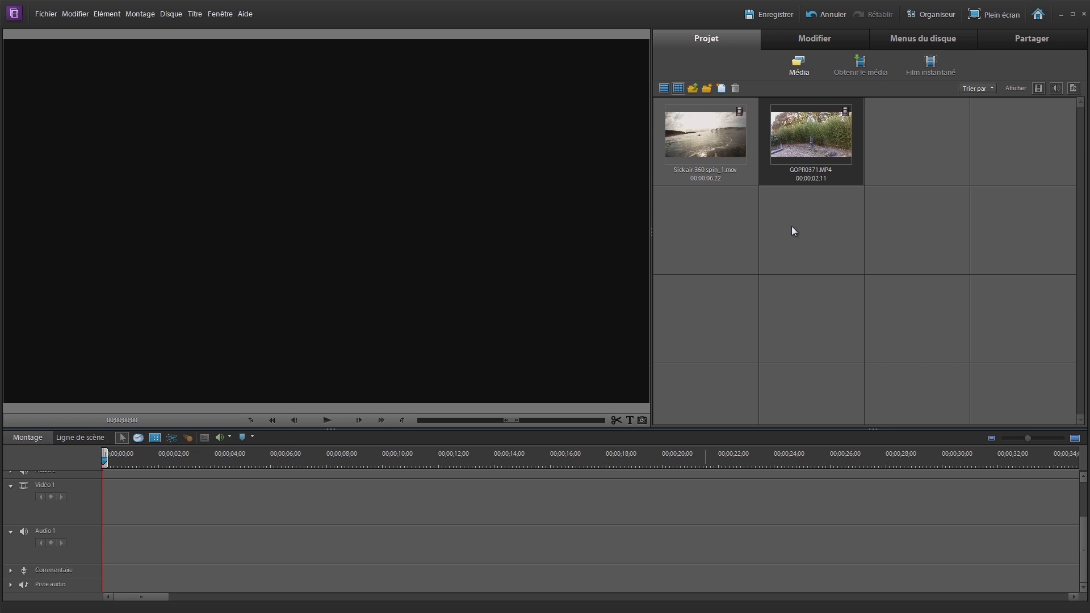
{"action": "left_click_drag", "start_coordinate": [701, 139], "coordinate": [90, 503]}
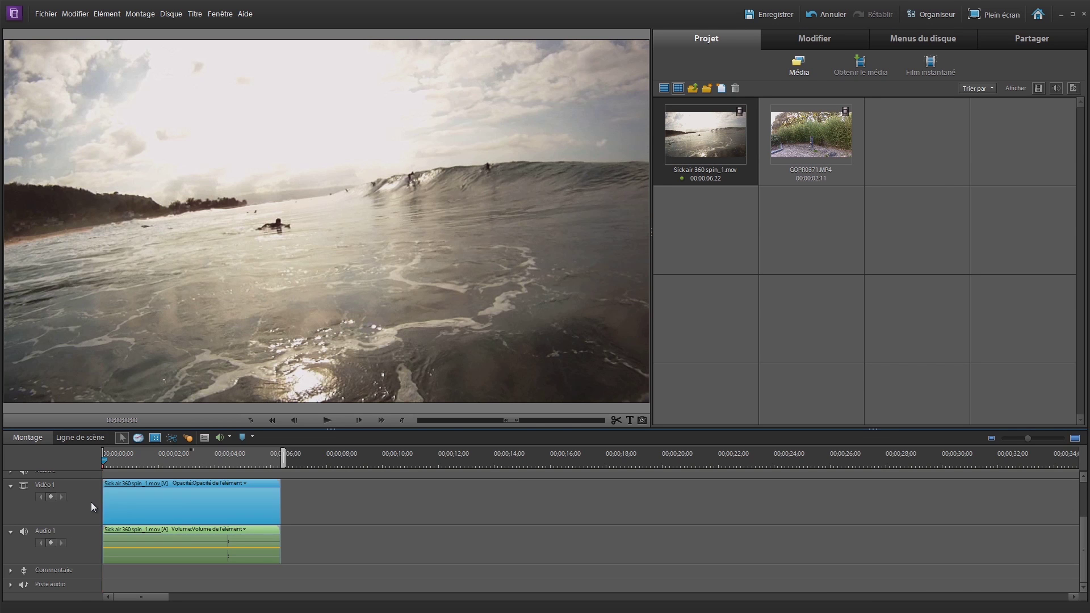
{"action": "left_click", "coordinate": [1073, 440]}
Step: Split the surfing clip at 00;00;03;23 and 00;00;04;04 to isolate the aerial, and select the first segment
{"action": "left_click_drag", "start_coordinate": [111, 456], "coordinate": [292, 460]}
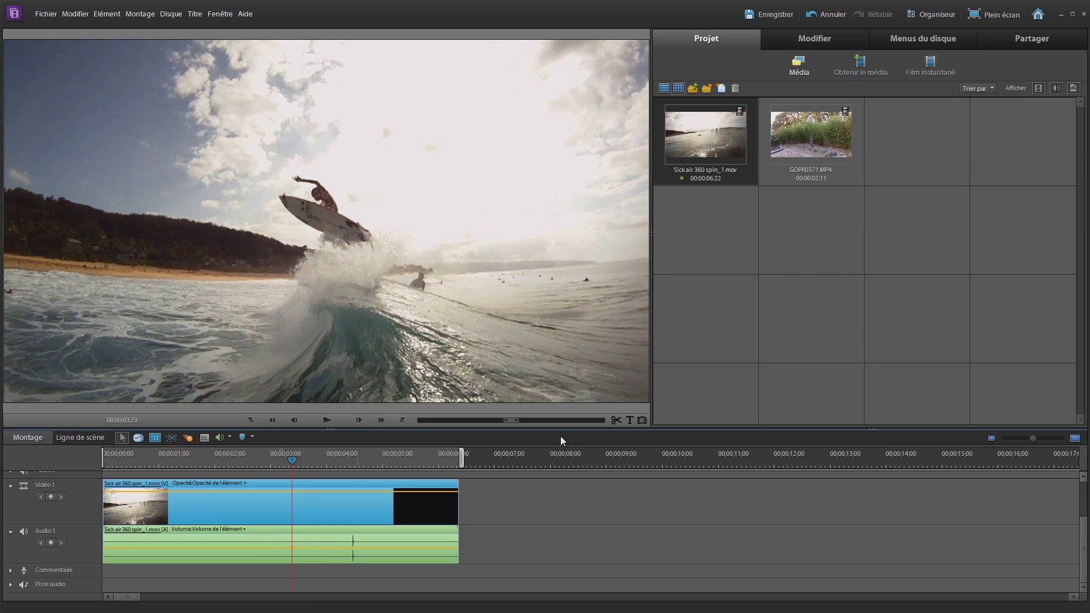
{"action": "left_click", "coordinate": [616, 420]}
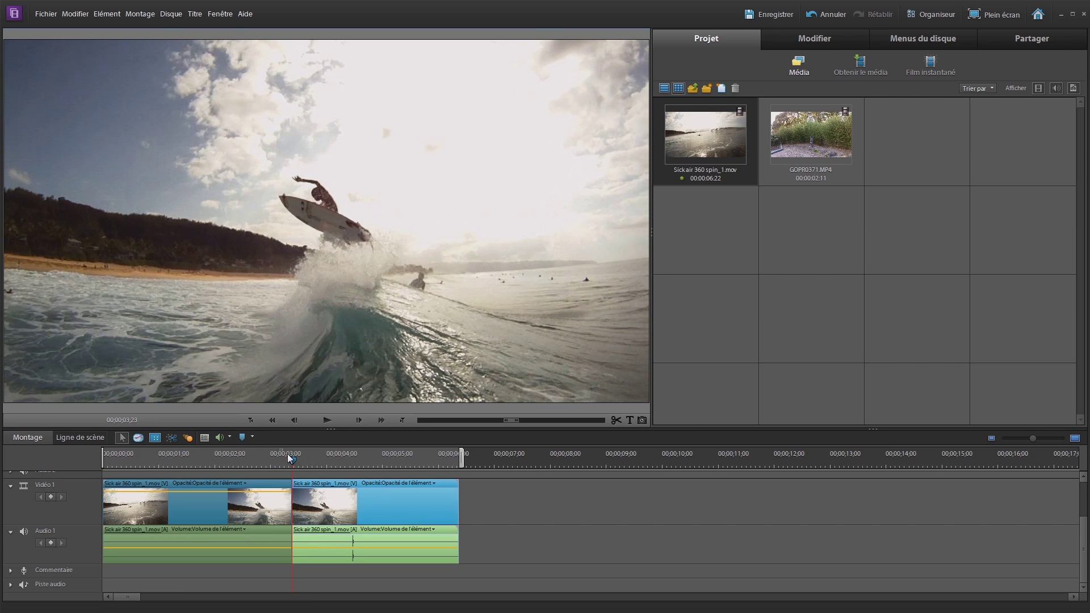
{"action": "left_click_drag", "start_coordinate": [287, 457], "coordinate": [331, 460]}
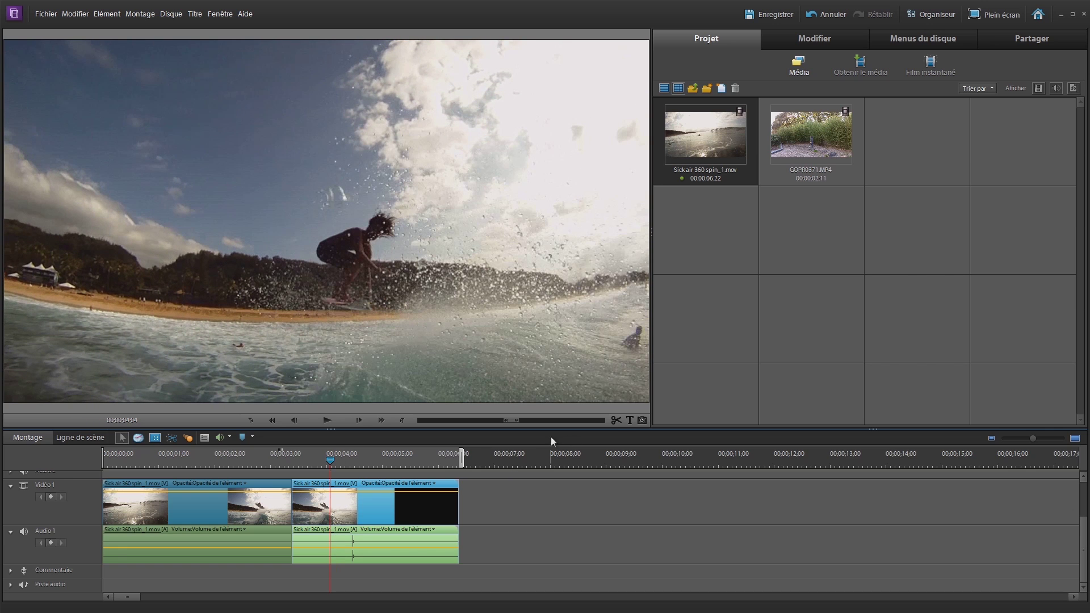
{"action": "left_click", "coordinate": [616, 420]}
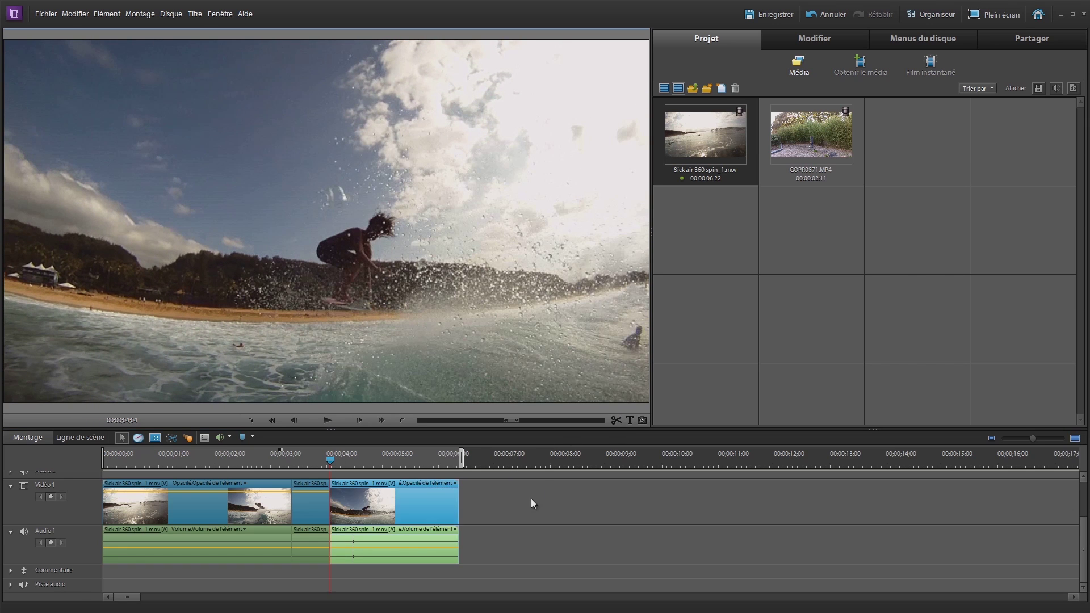
{"action": "left_click", "coordinate": [217, 488]}
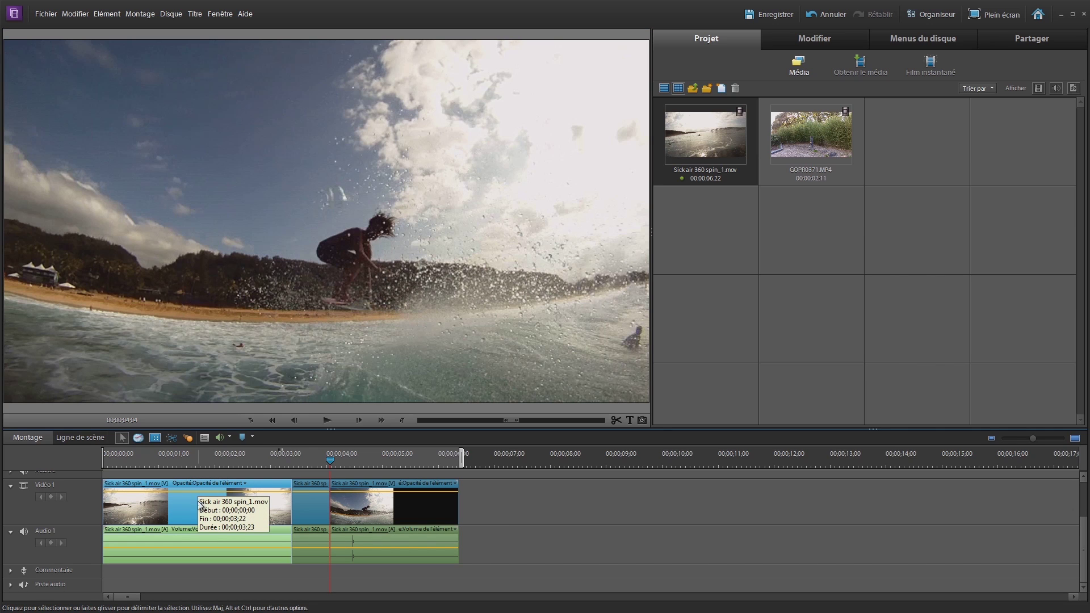
Step: Set the speed of the short middle segment containing the surfer's aerial to 15% with Extension temporelle
{"action": "left_click", "coordinate": [305, 500]}
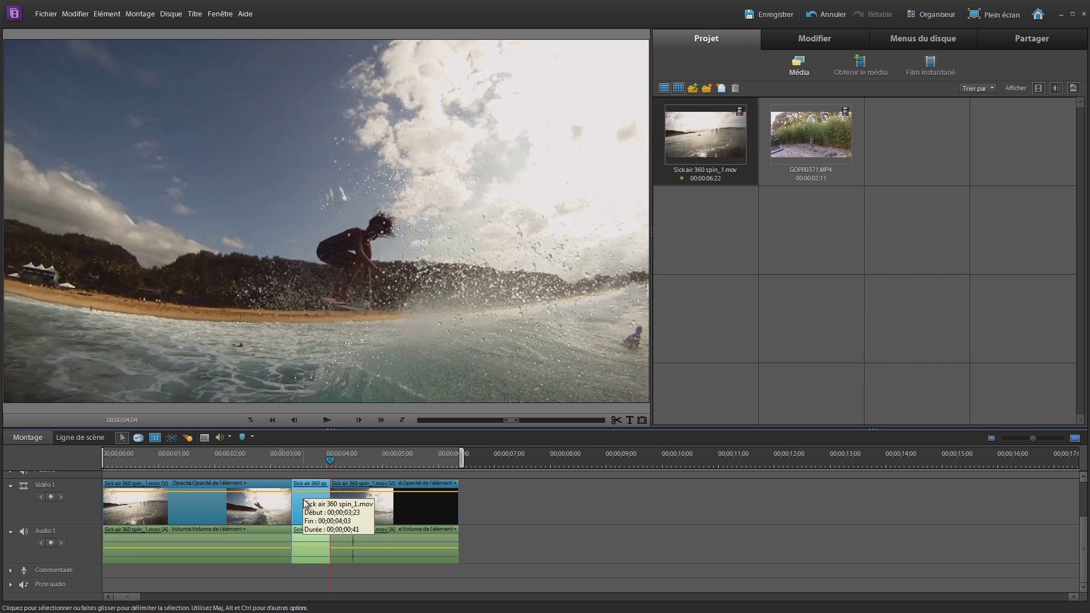
{"action": "left_click", "coordinate": [353, 502]}
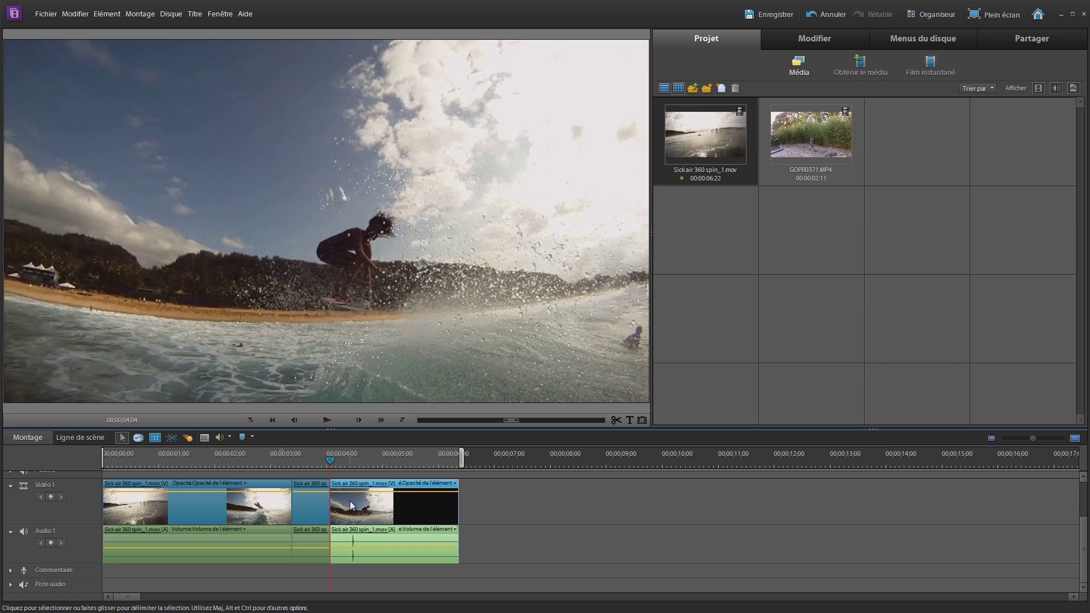
{"action": "right_click", "coordinate": [309, 502]}
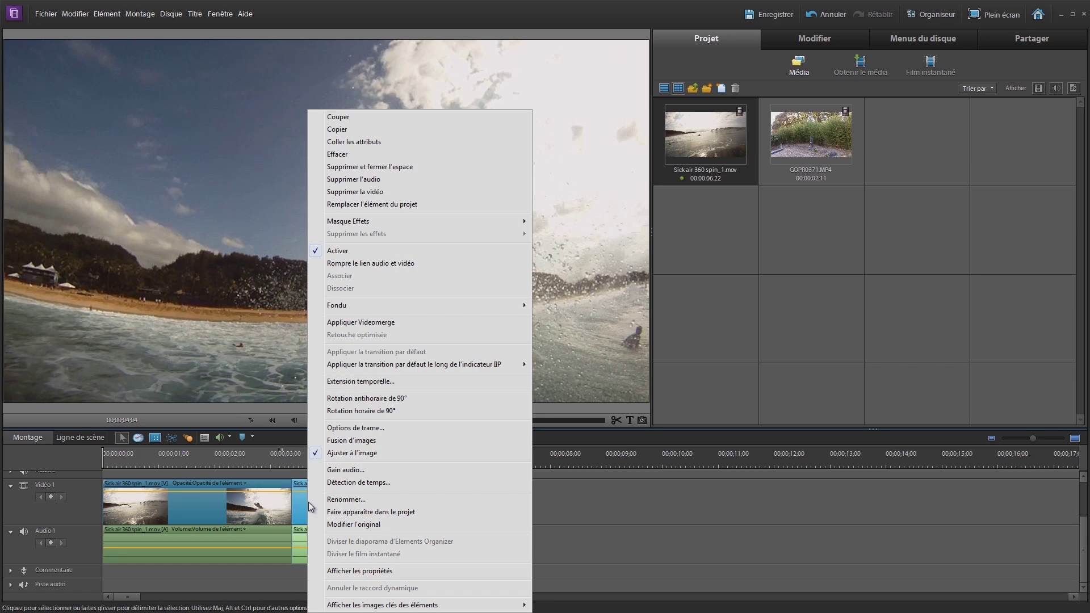
{"action": "left_click", "coordinate": [398, 381]}
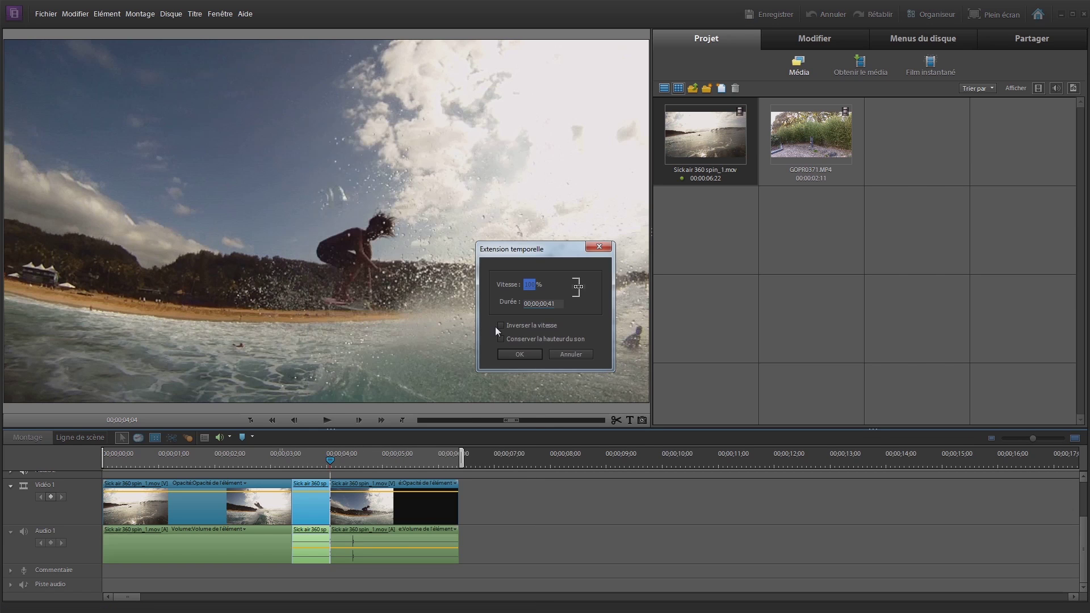
{"action": "left_click", "coordinate": [531, 285]}
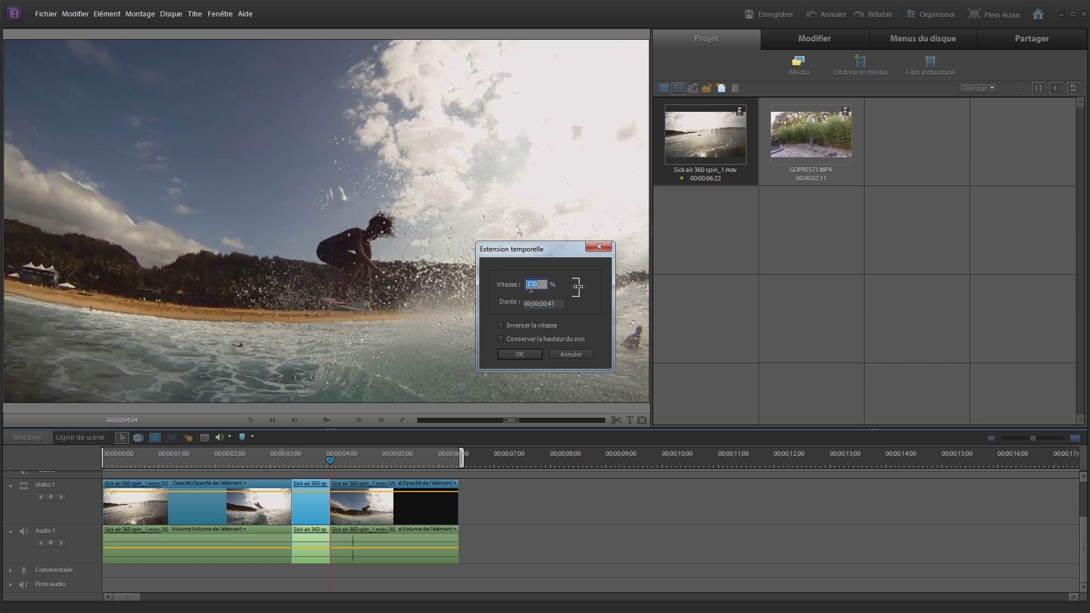
{"action": "type", "text": "15"}
{"action": "key", "text": "Return"}
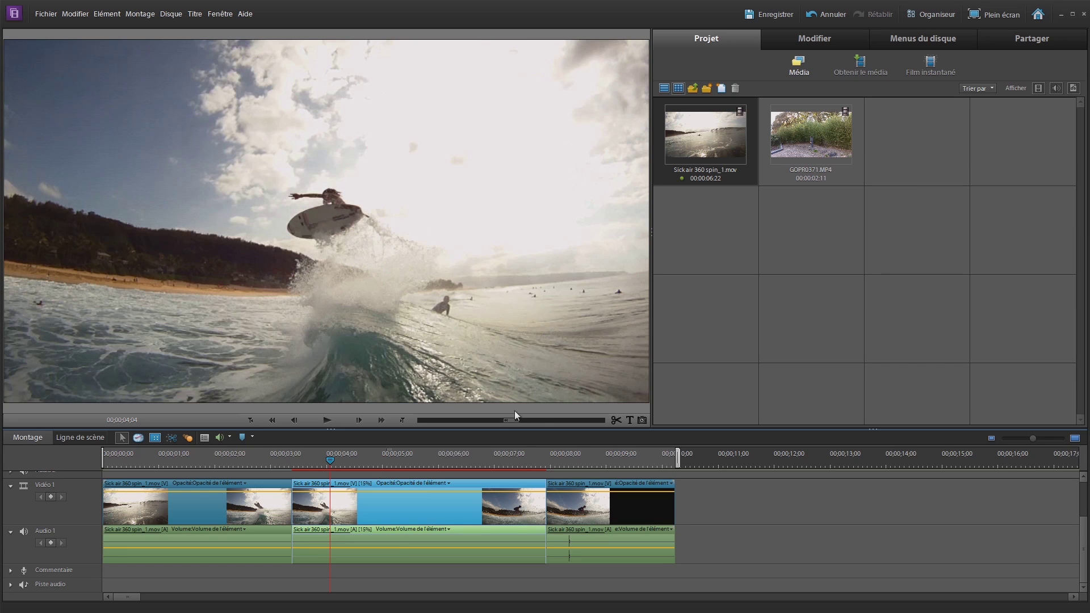
Step: Render the preview of the slowed aerial segment and play the whole surfing sequence from the start
{"action": "key", "text": "Return"}
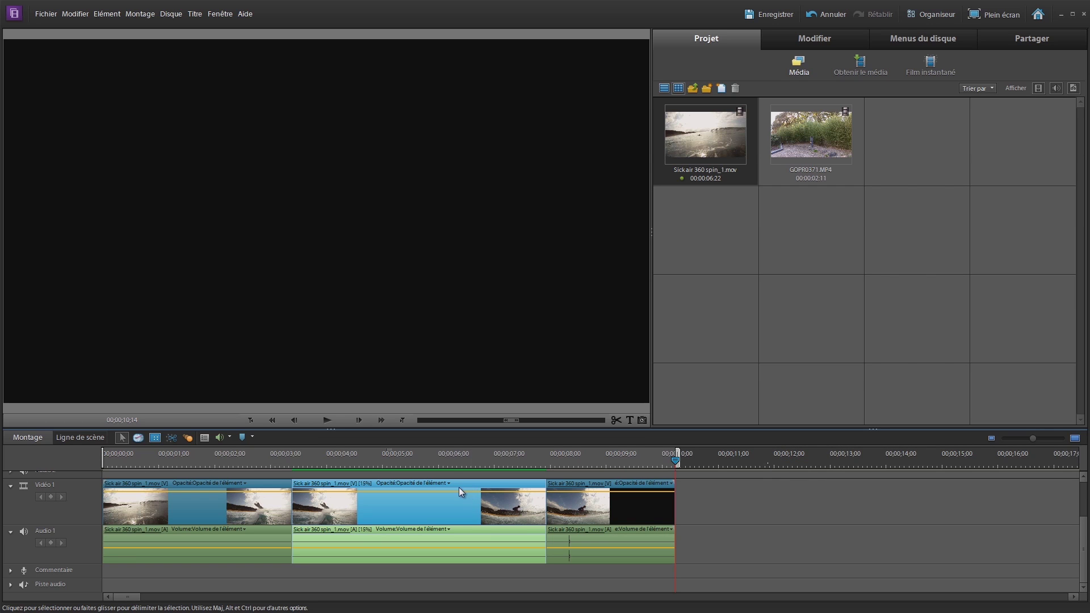
{"action": "key", "text": "Home"}
{"action": "key", "text": "space"}
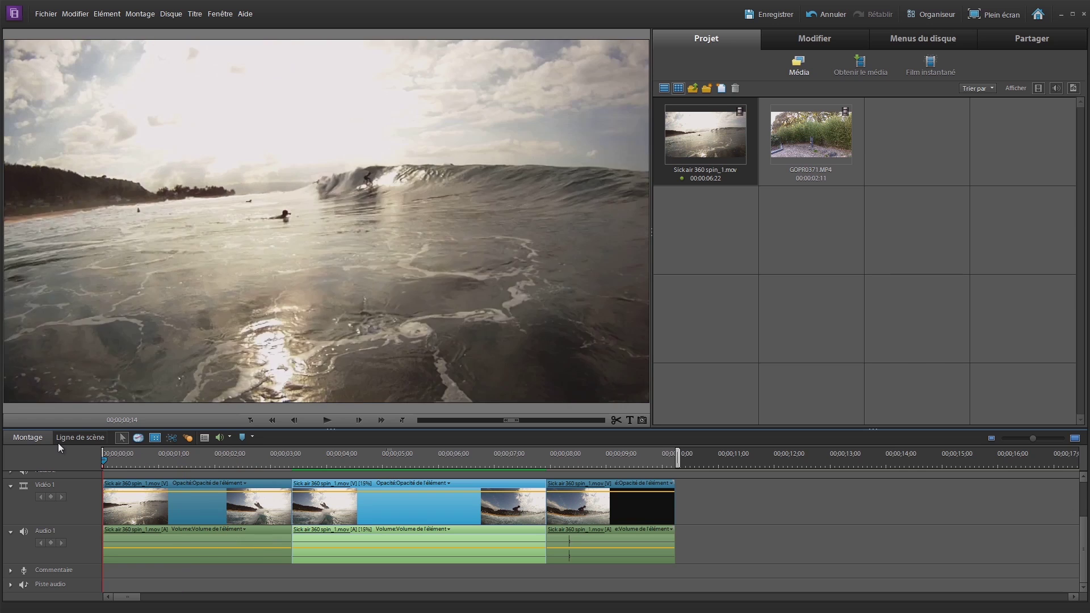
{"action": "key", "text": "Home"}
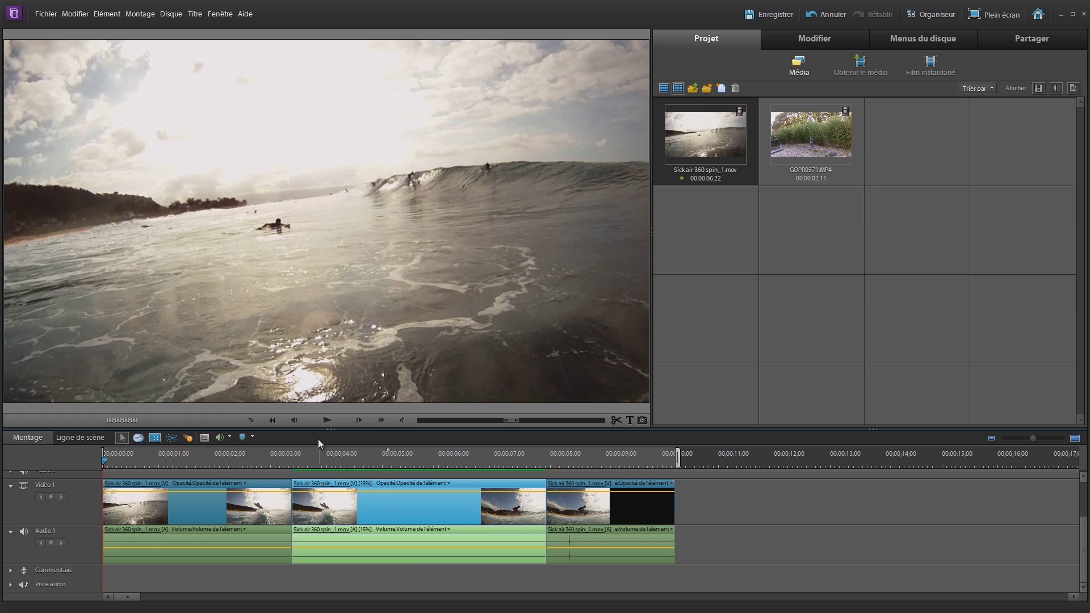
{"action": "key", "text": "space"}
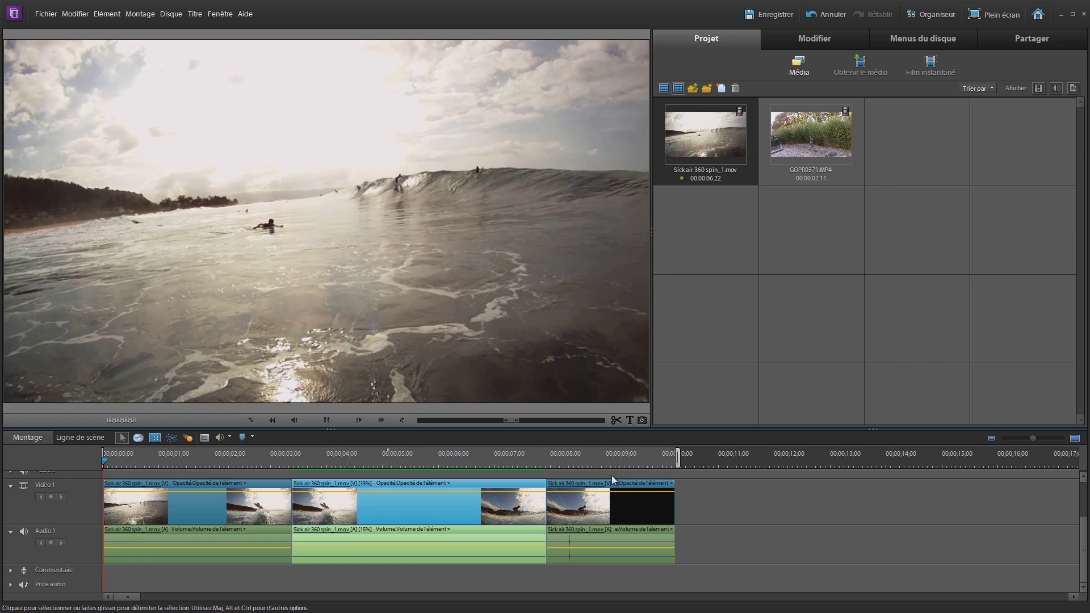